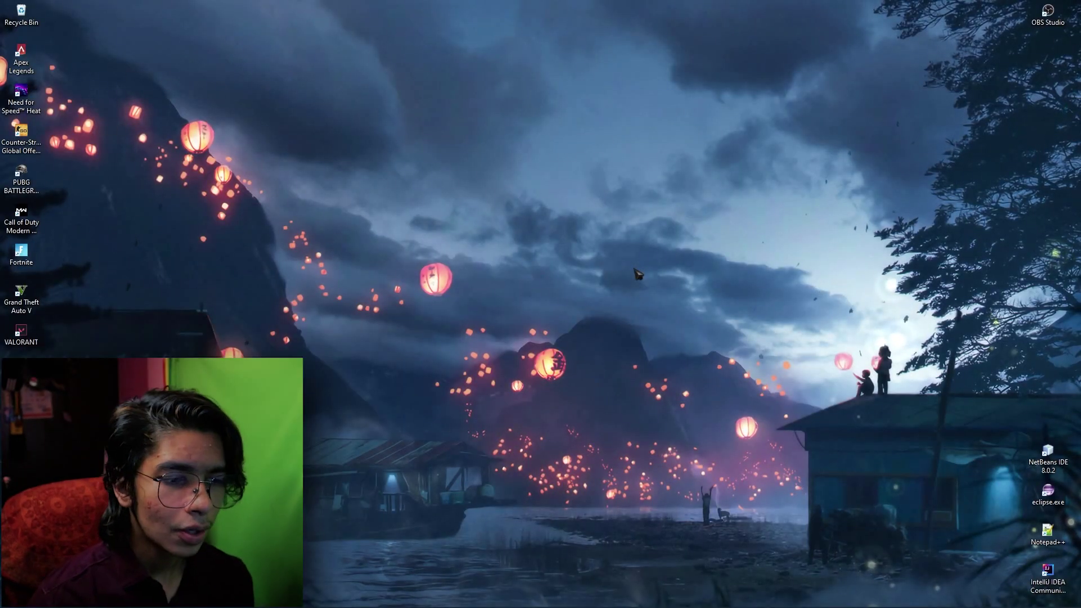
Switch to the GeForce NOW window and open its settings page
key(super)
mouse_move(639, 594)
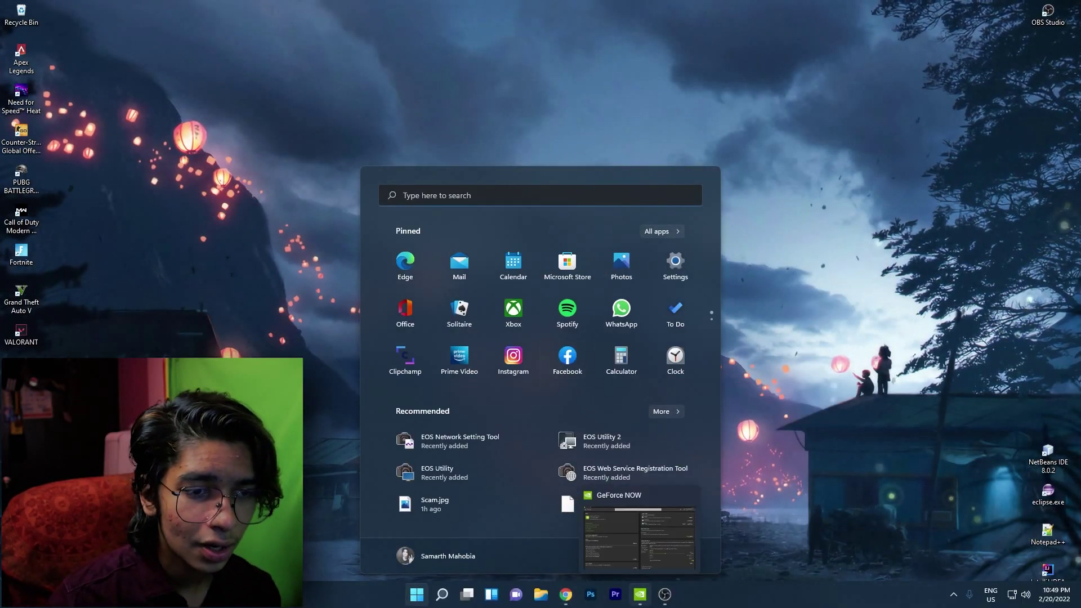
click(640, 538)
key(super+Tab)
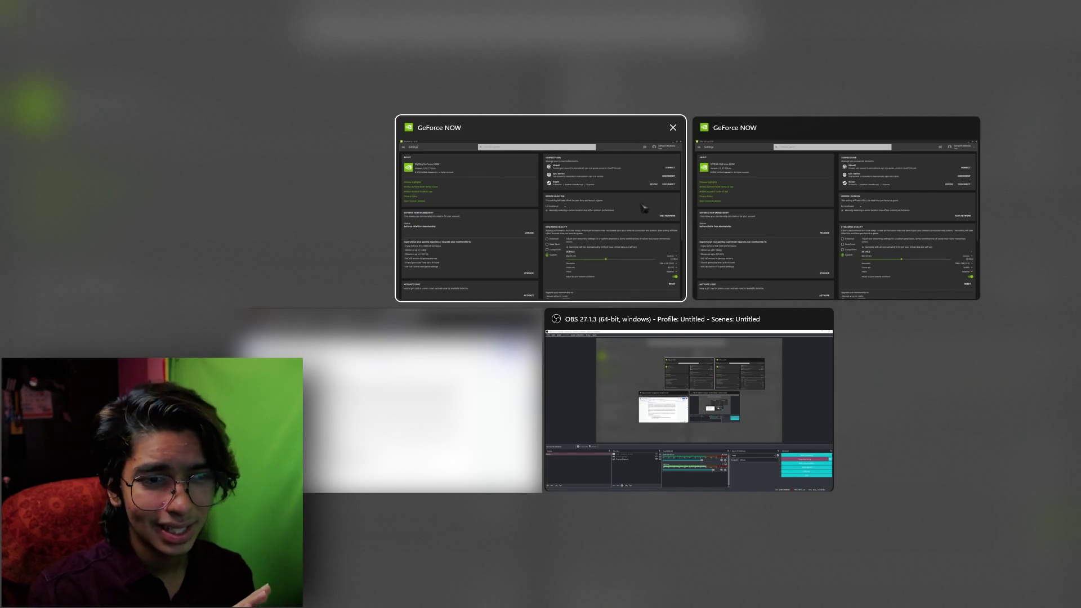
click(541, 196)
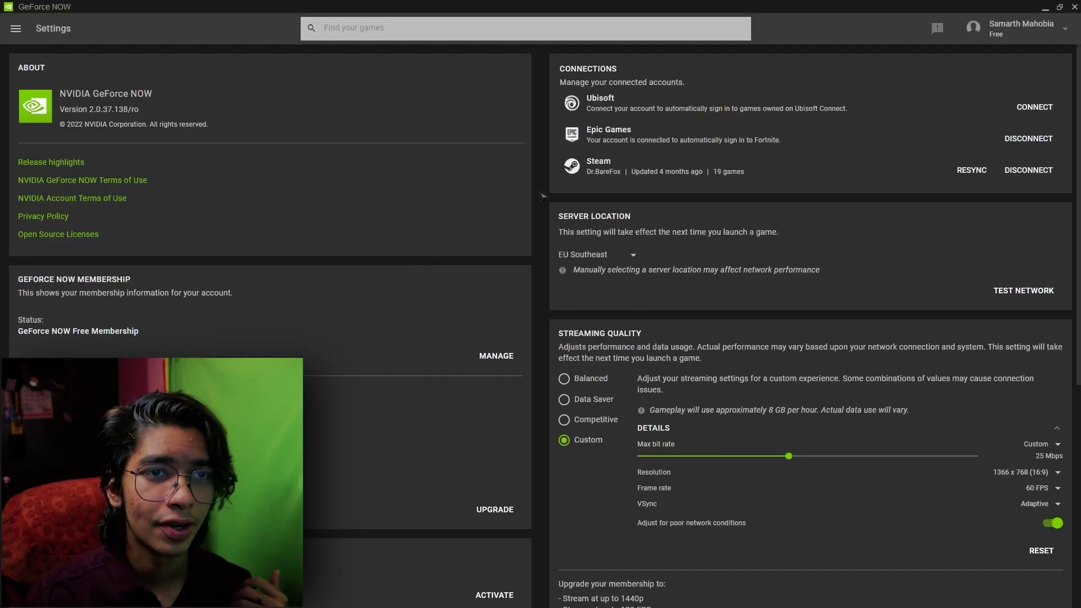
click(16, 28)
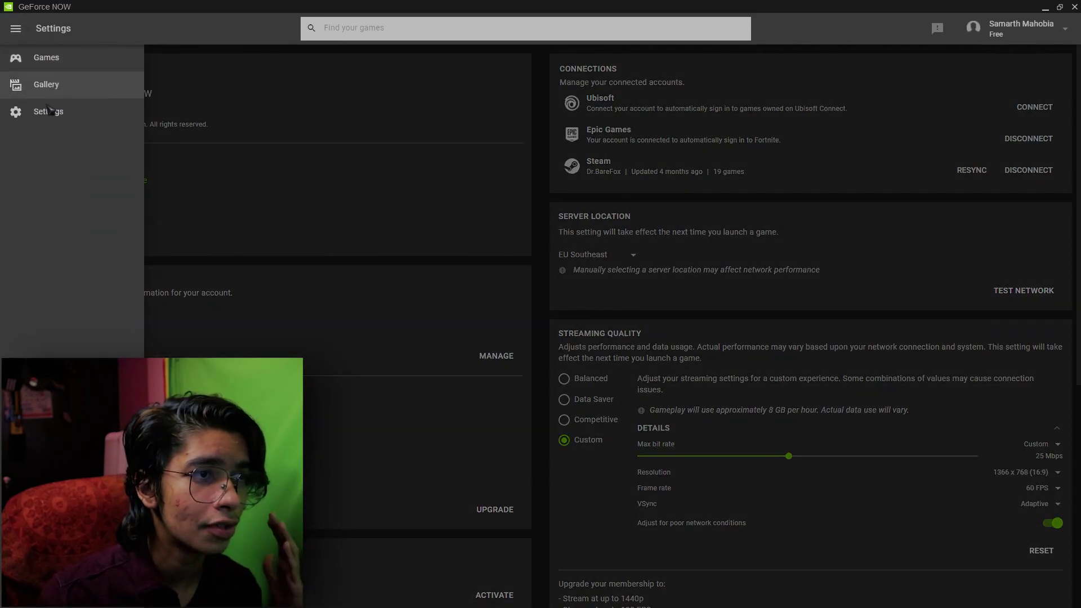
click(49, 112)
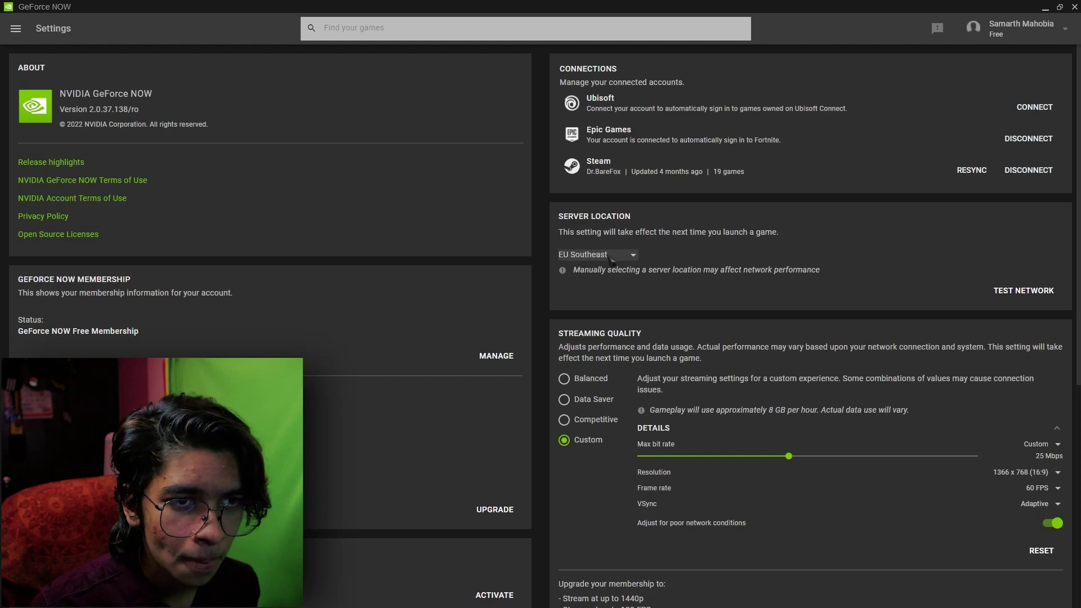
Check the server location choices and the streaming quality settings
click(602, 256)
click(600, 260)
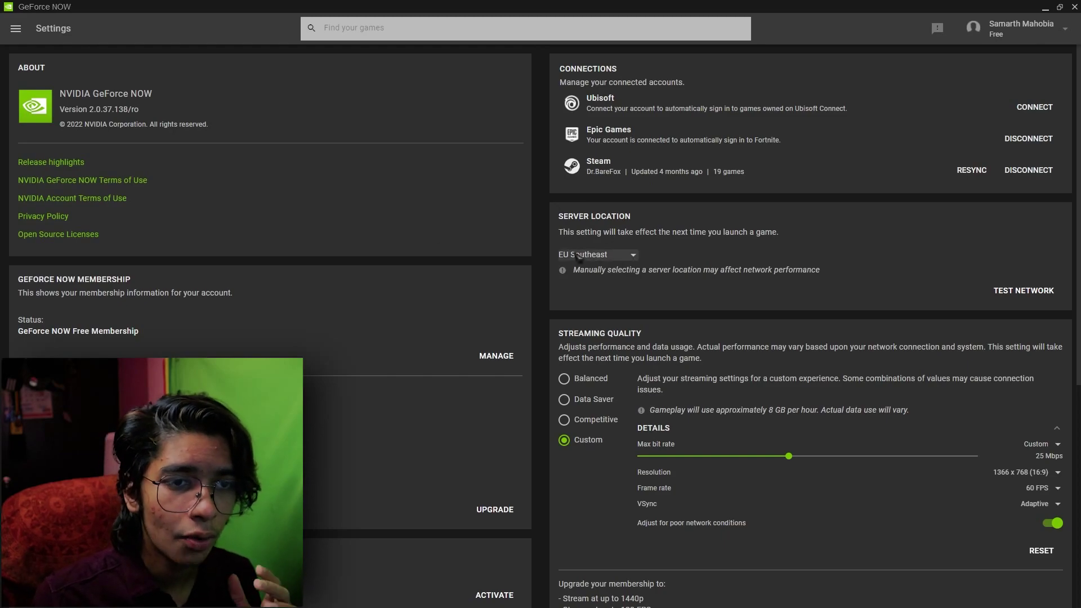
scroll(500, 339, down, 1)
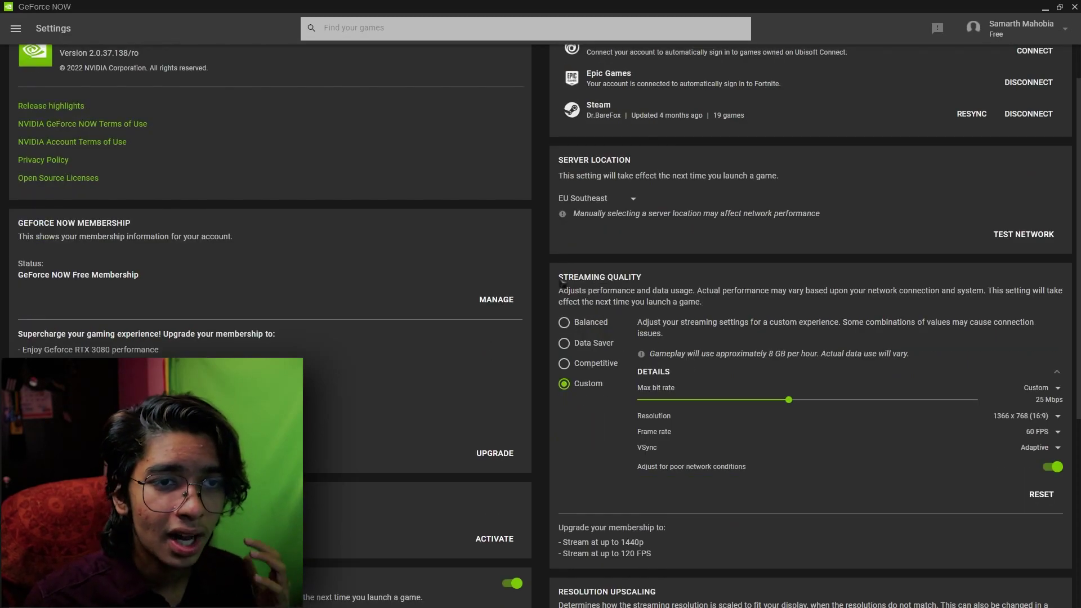
scroll(637, 309, down, 1)
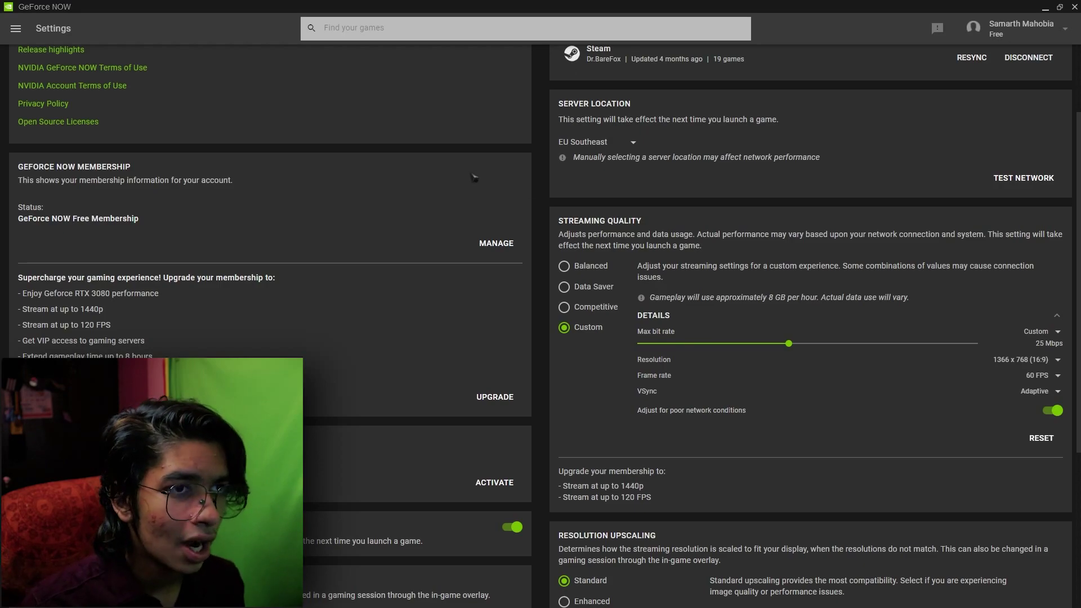
Switch to Chrome, find the Speedtest by Ookla site by searching "speedtest", and run an internet speed test
key(super)
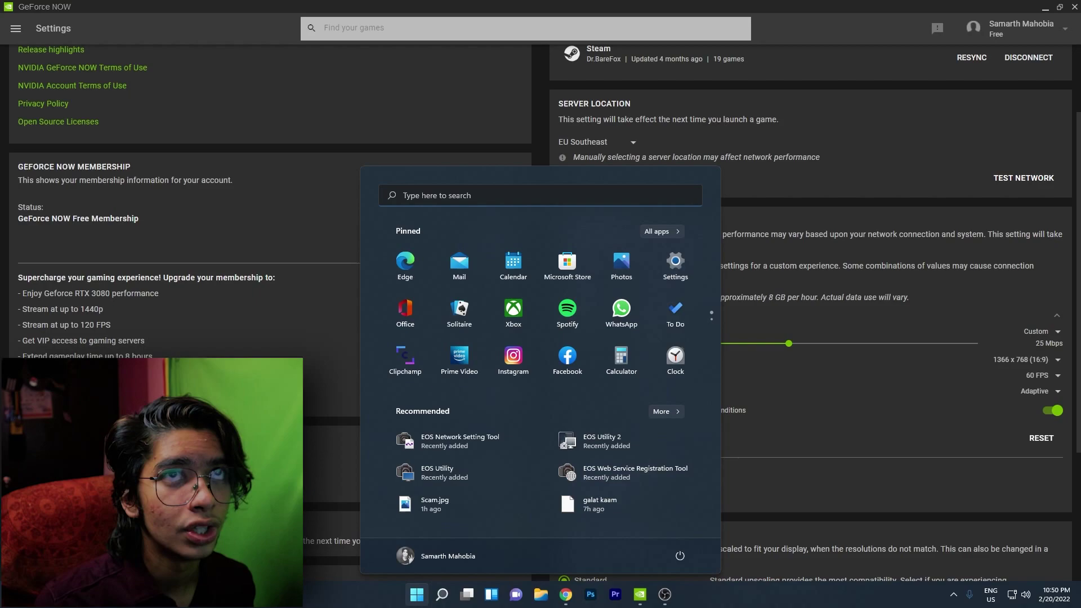
click(565, 594)
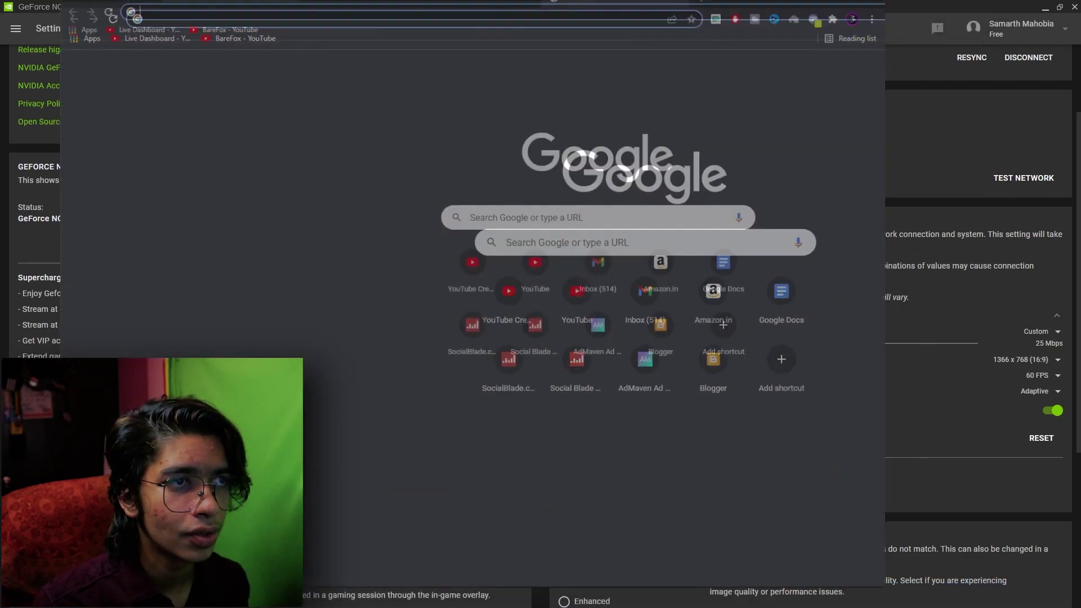
text(speedtest)
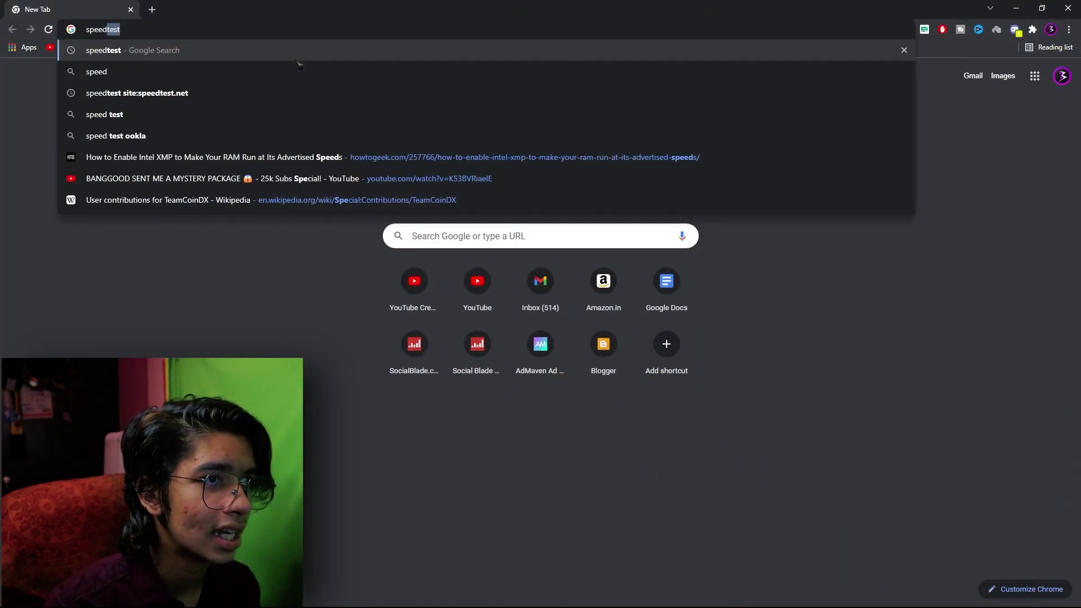
key(Return)
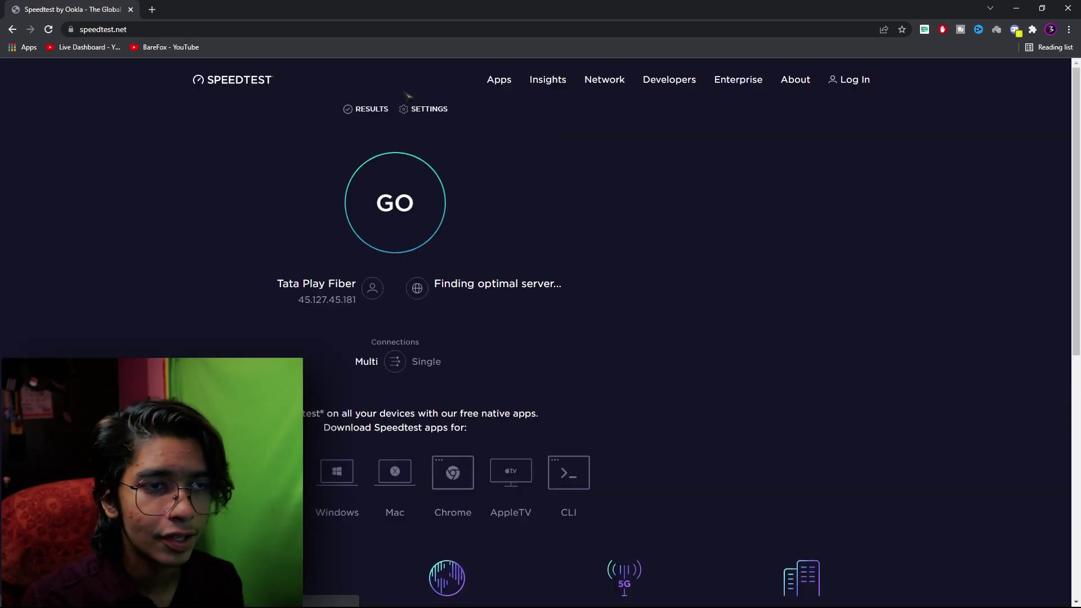
click(400, 210)
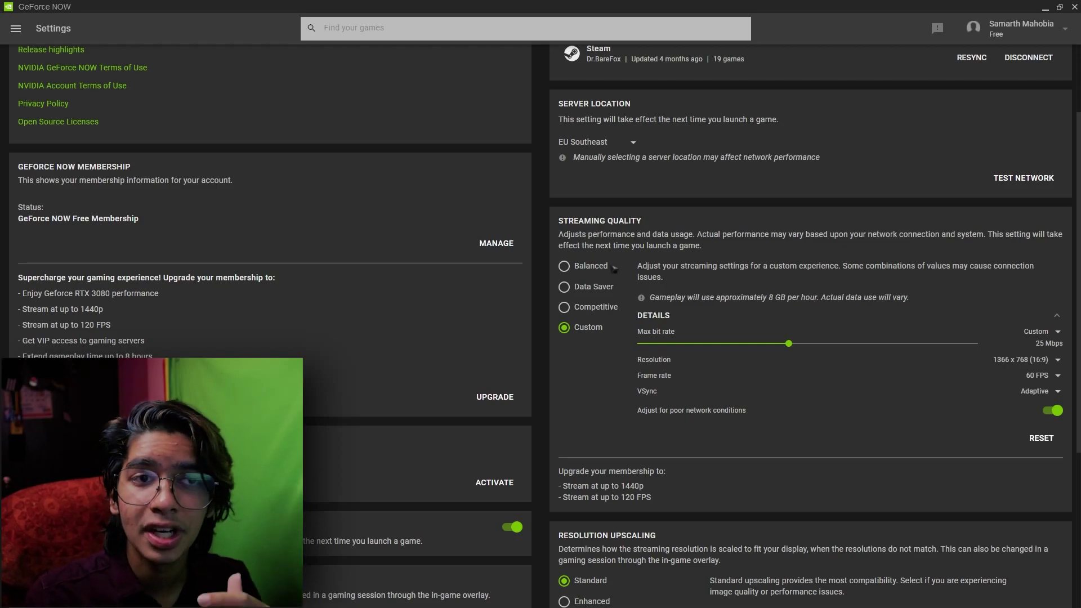
Look at the list of server locations in GeForce NOW without changing the selection
click(628, 142)
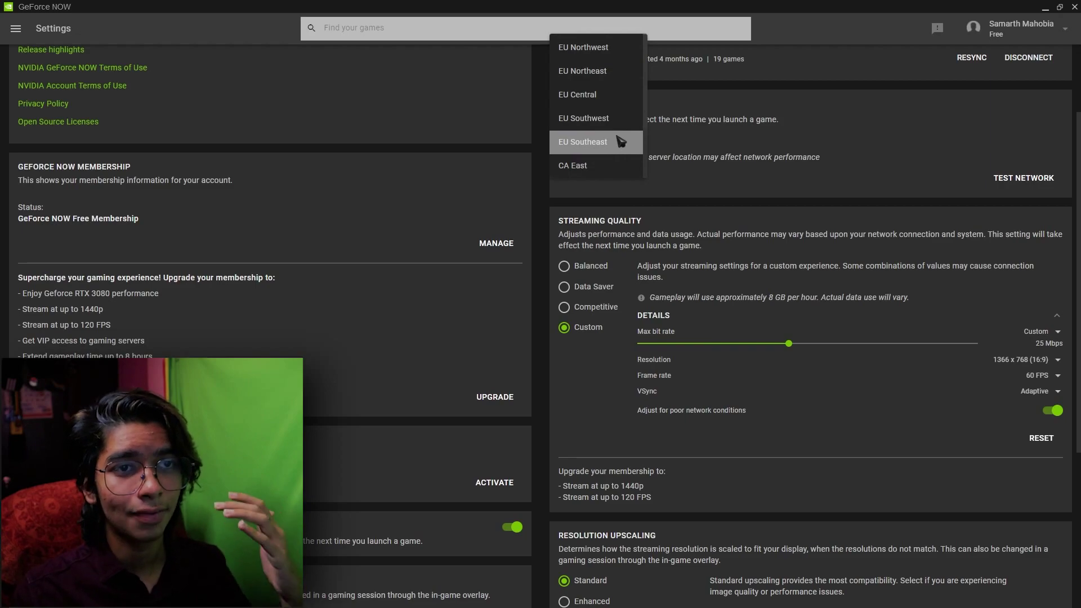
click(786, 187)
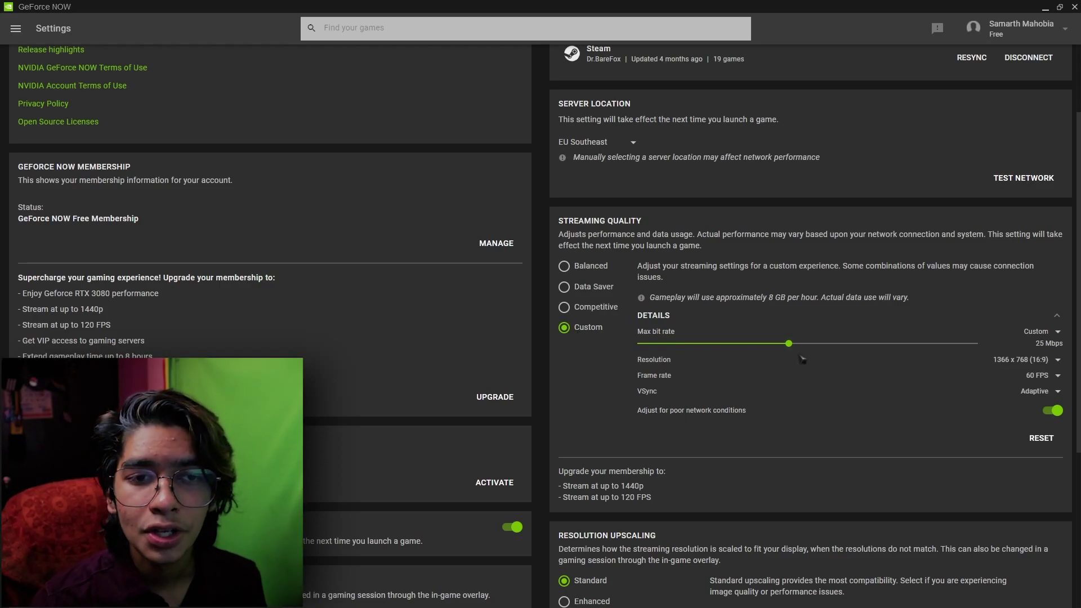
Switch to the Speedtest results in Chrome, highlight the upload speed, and return to the GeForce NOW settings
key(alt+Tab)
key(alt+Tab)
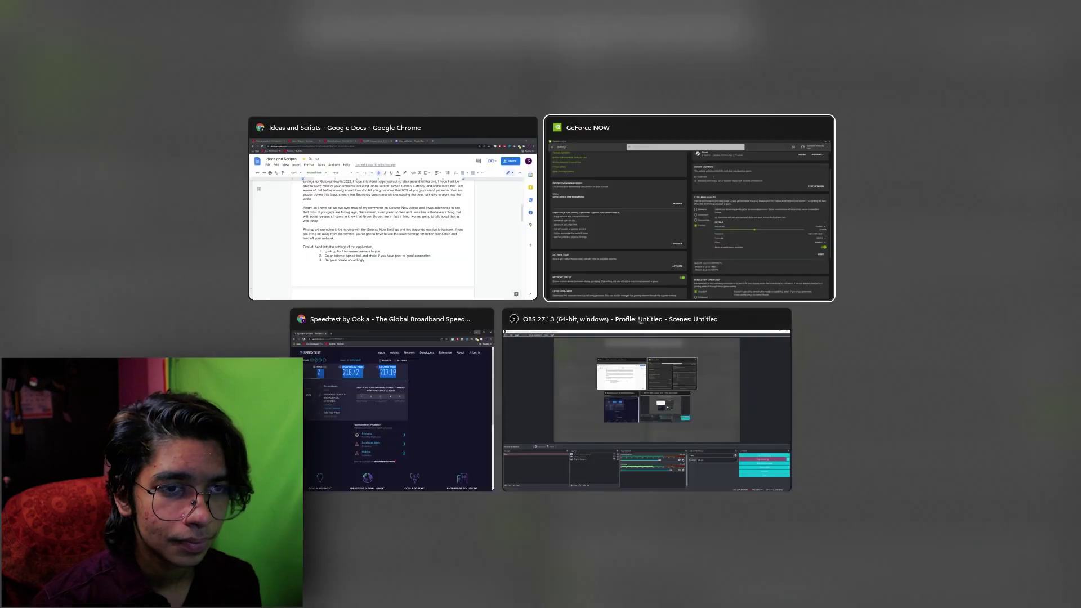
click(420, 403)
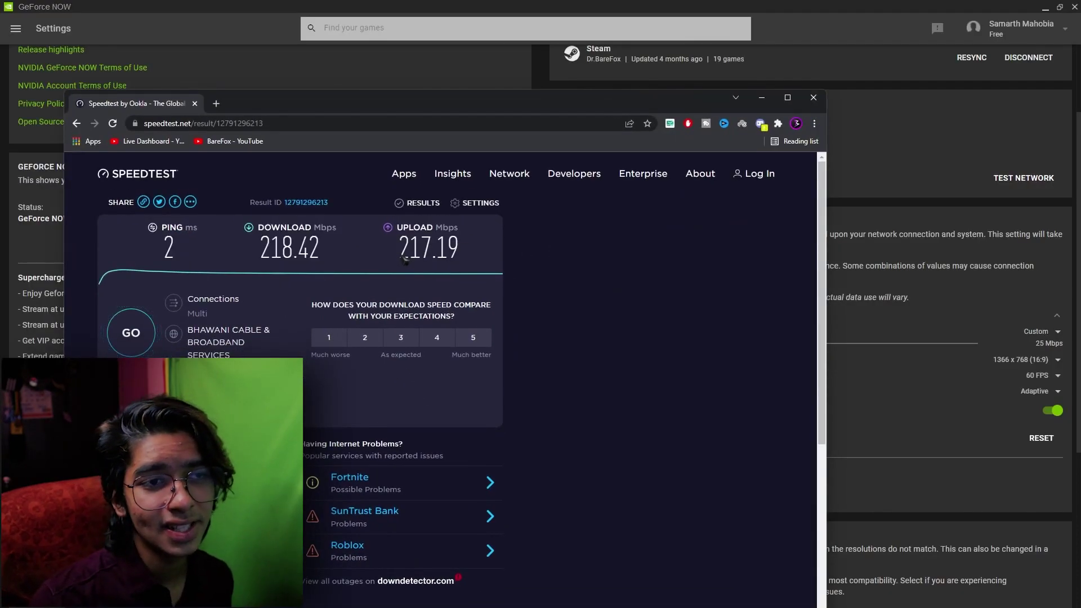
drag(402, 253, 464, 253)
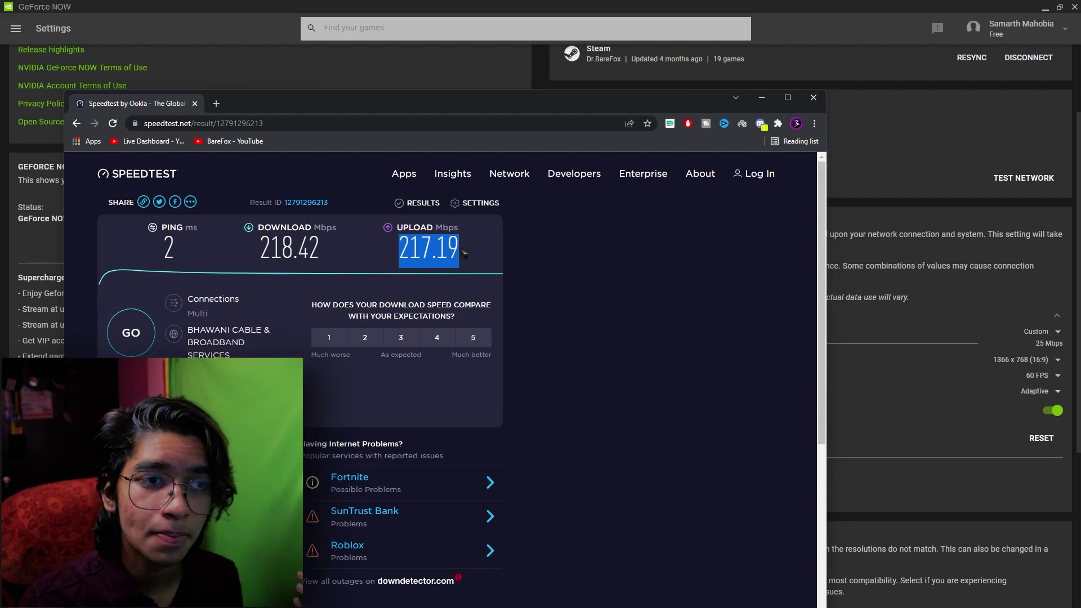
click(761, 97)
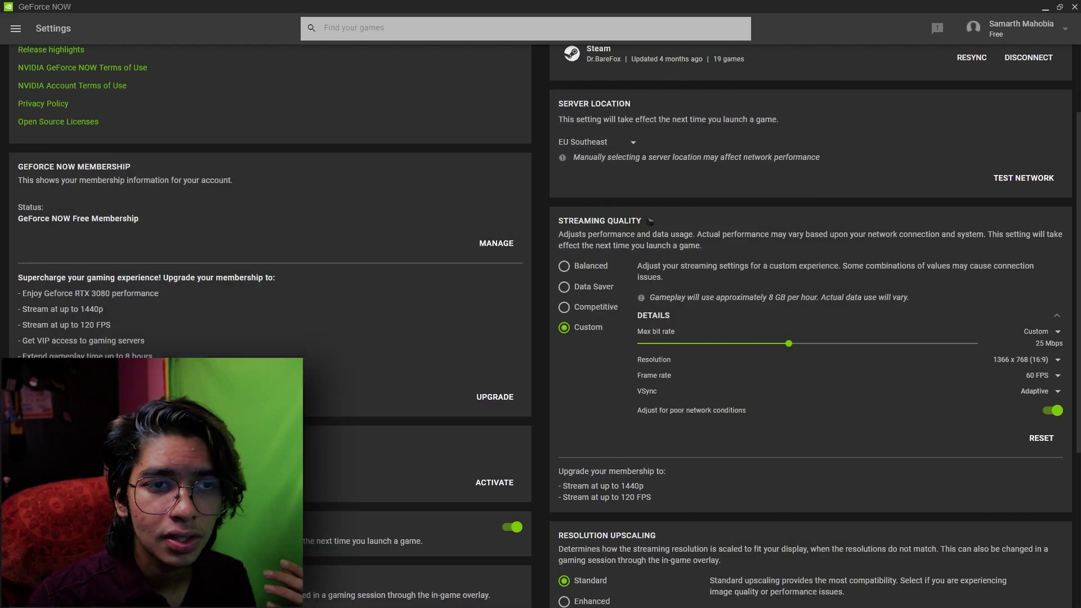
Try maximum bit rates of 50 Mbps and 20 Mbps, and set the rate back to 25 Mbps
drag(789, 343, 978, 344)
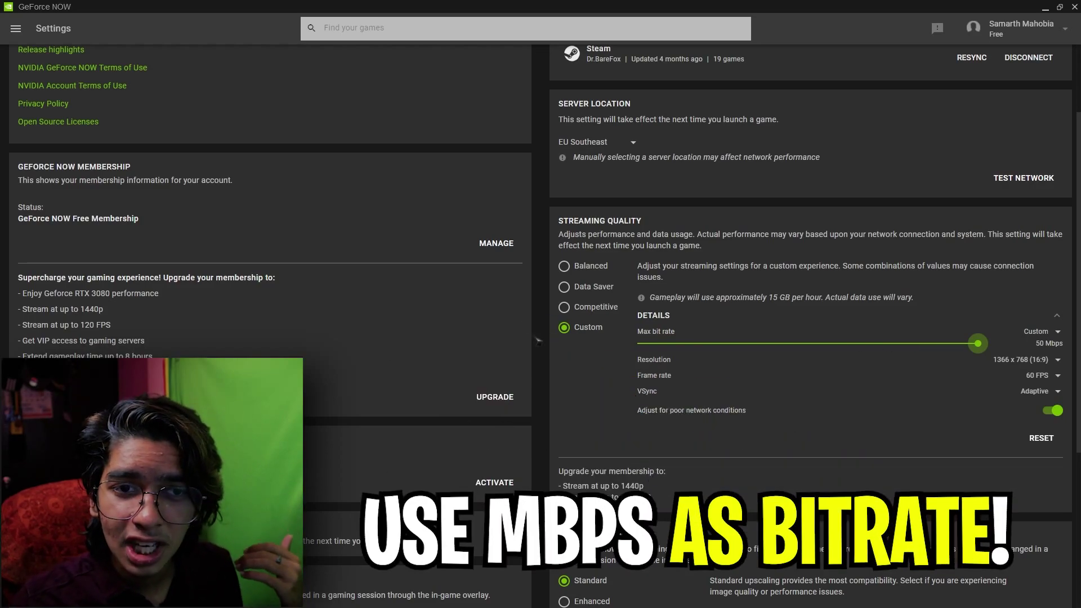
drag(978, 344, 751, 343)
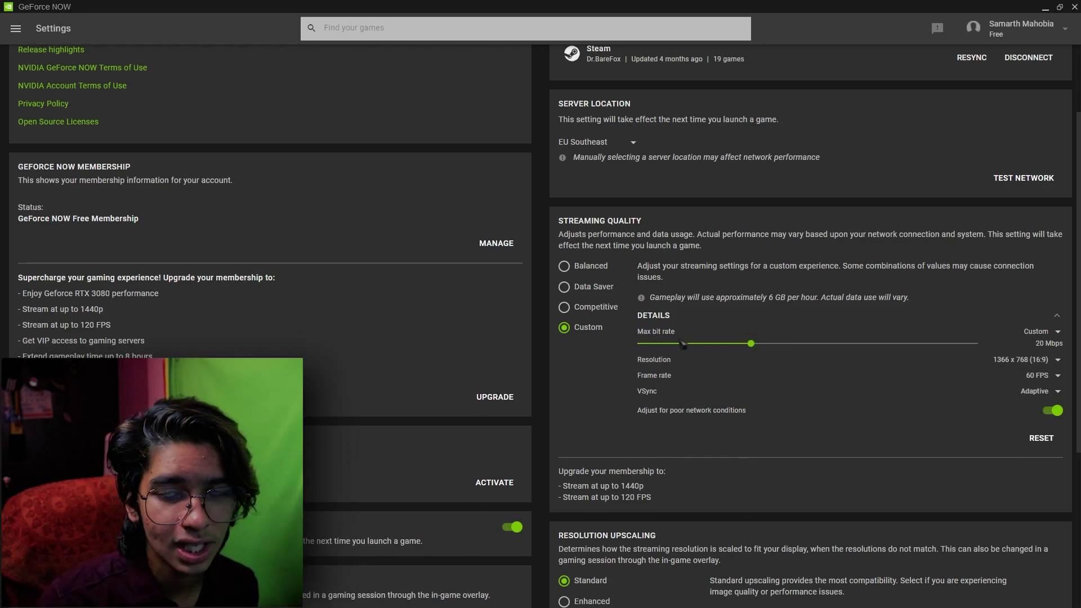
drag(753, 343, 787, 343)
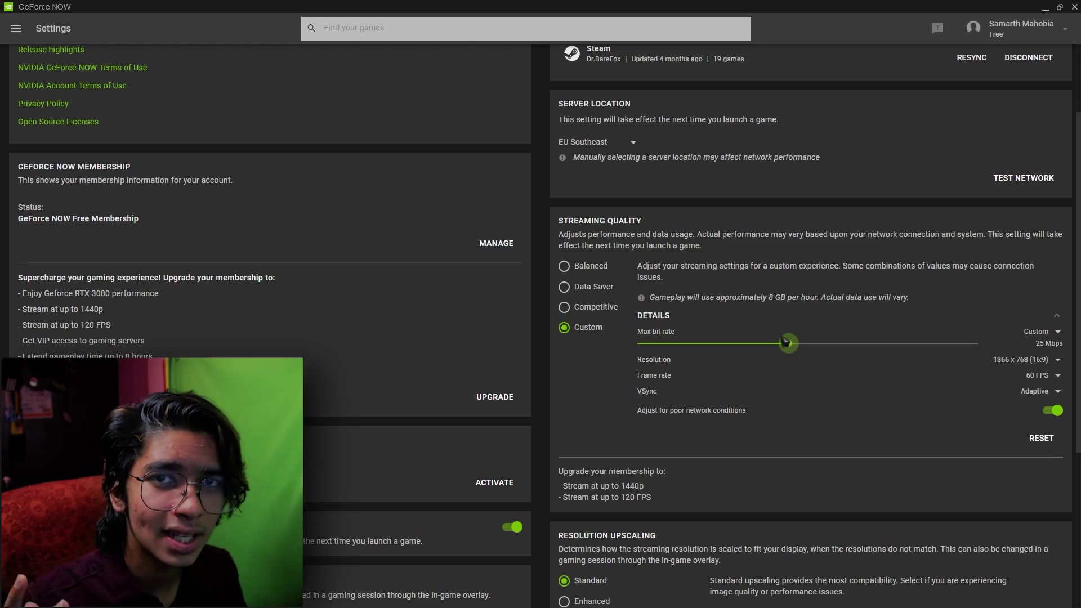
Set the streaming quality to Competitive and browse the server location list, keeping EU Southeast
click(564, 308)
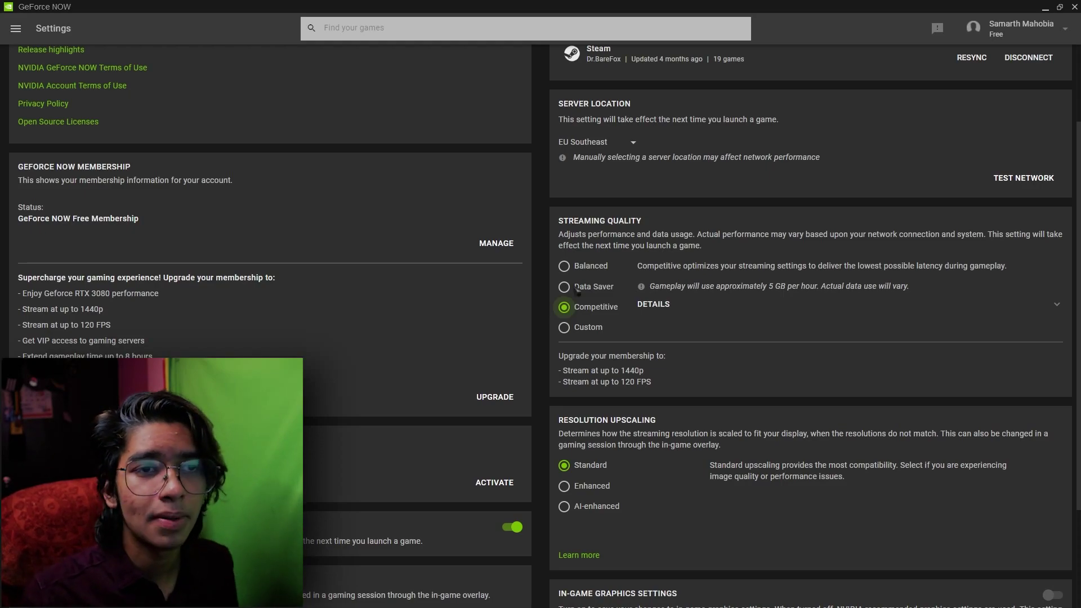
click(596, 143)
scroll(585, 96, down, 3)
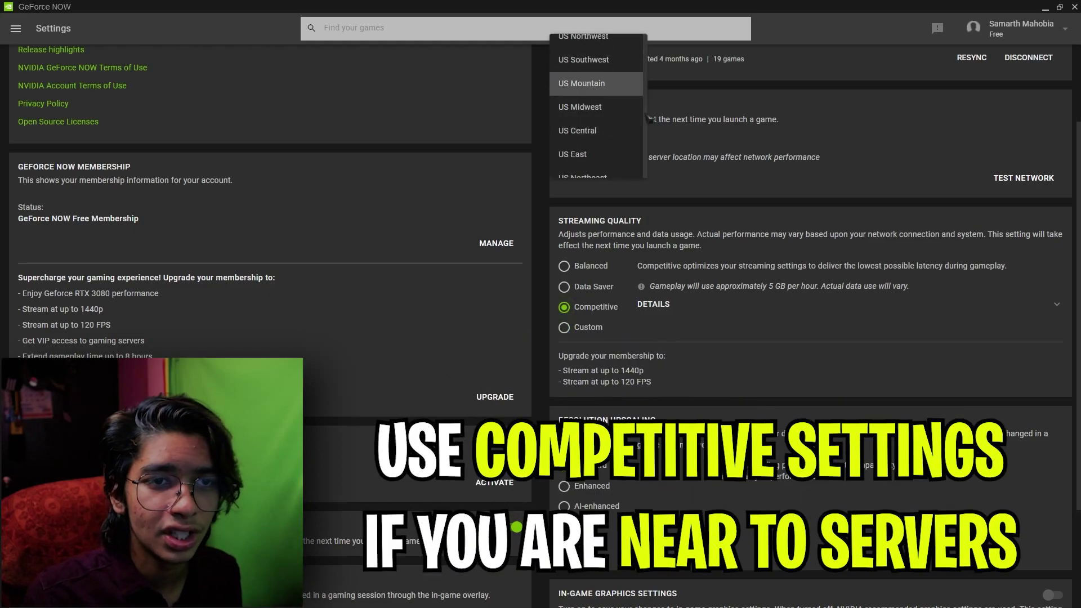
click(591, 191)
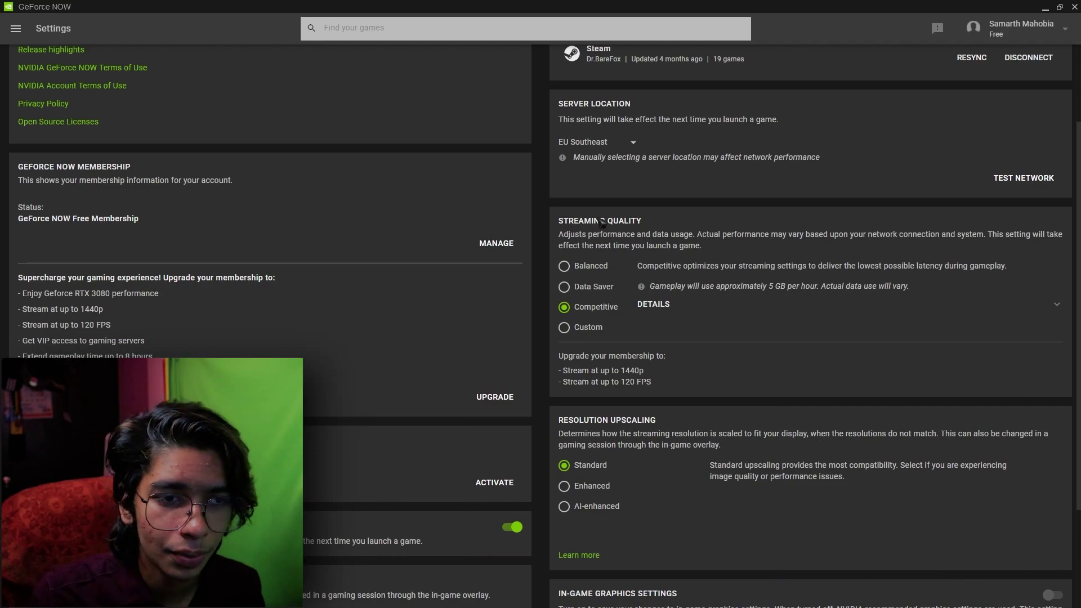
Try the Enhanced and AI-enhanced resolution upscaling options, and return to Standard
scroll(602, 287, down, 3)
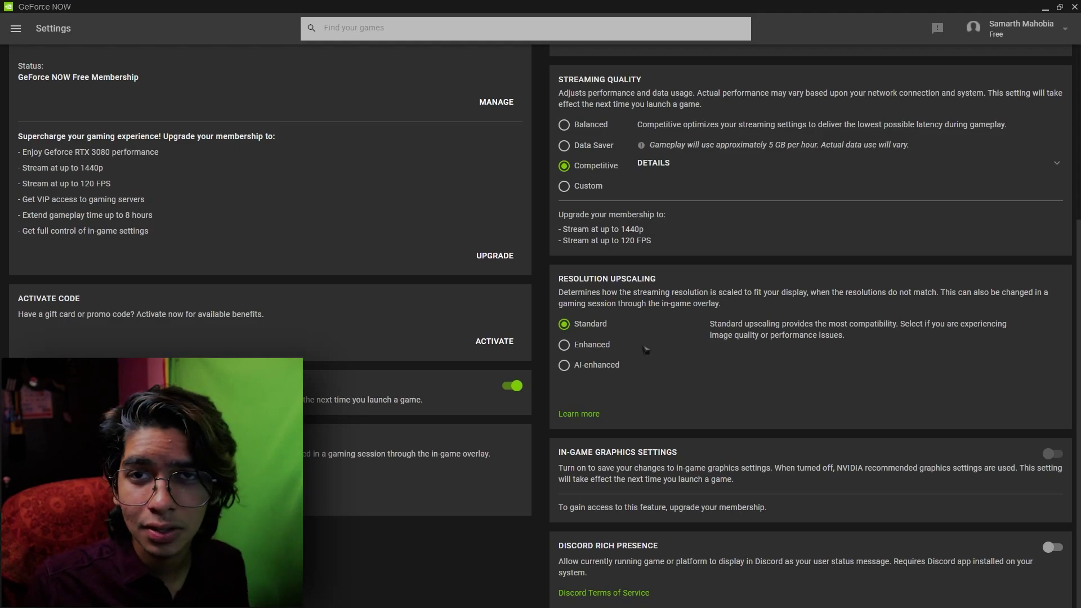
click(586, 346)
click(579, 367)
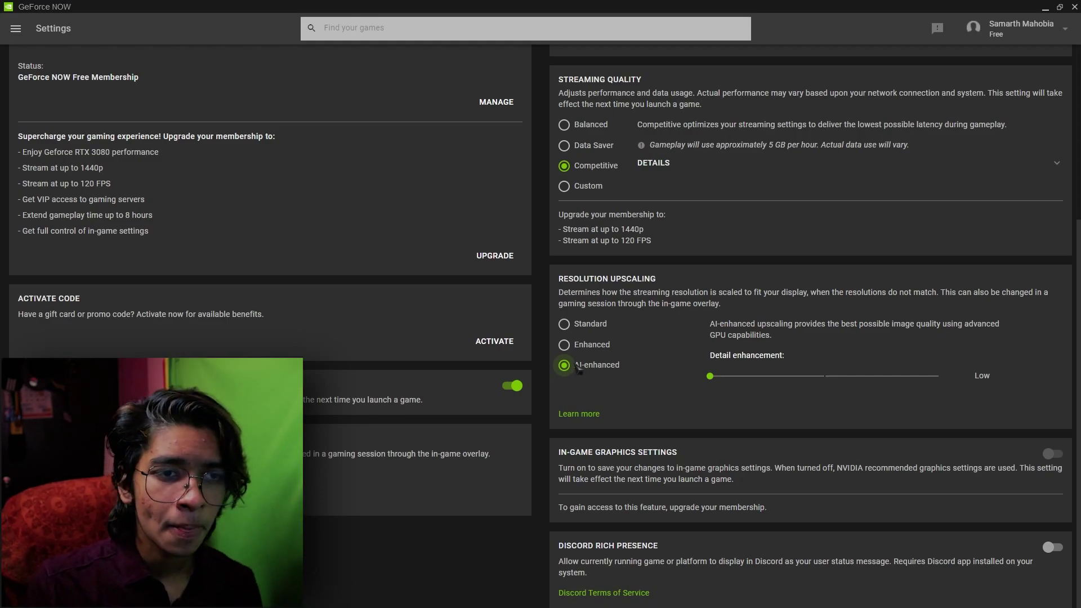
click(579, 333)
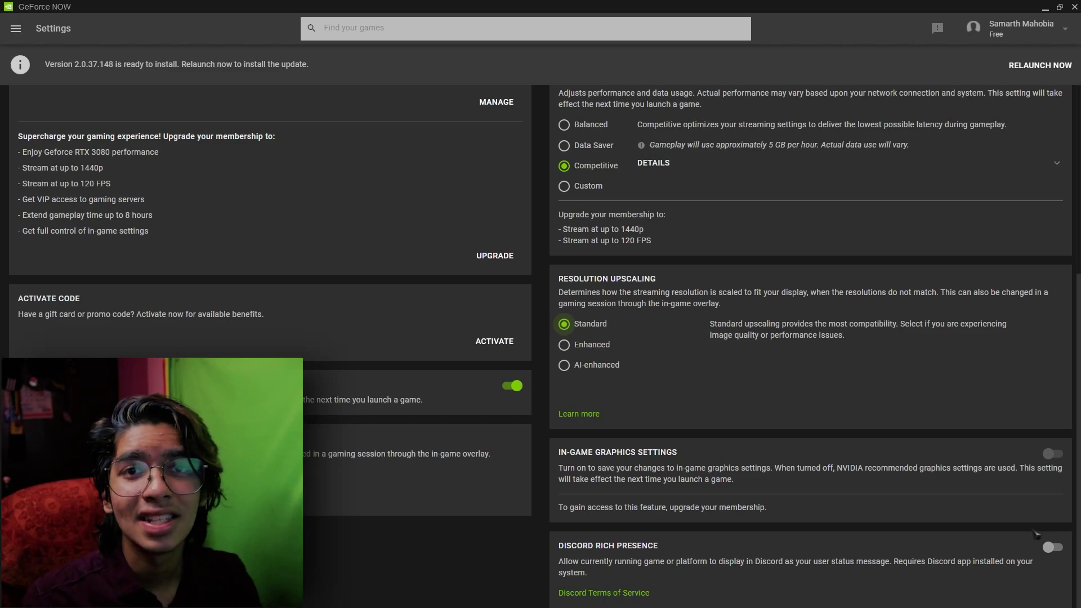
Relaunch GeForce NOW to install version 2.0.37.148, search Windows for "gef", and open the program's CEF folder
click(1036, 67)
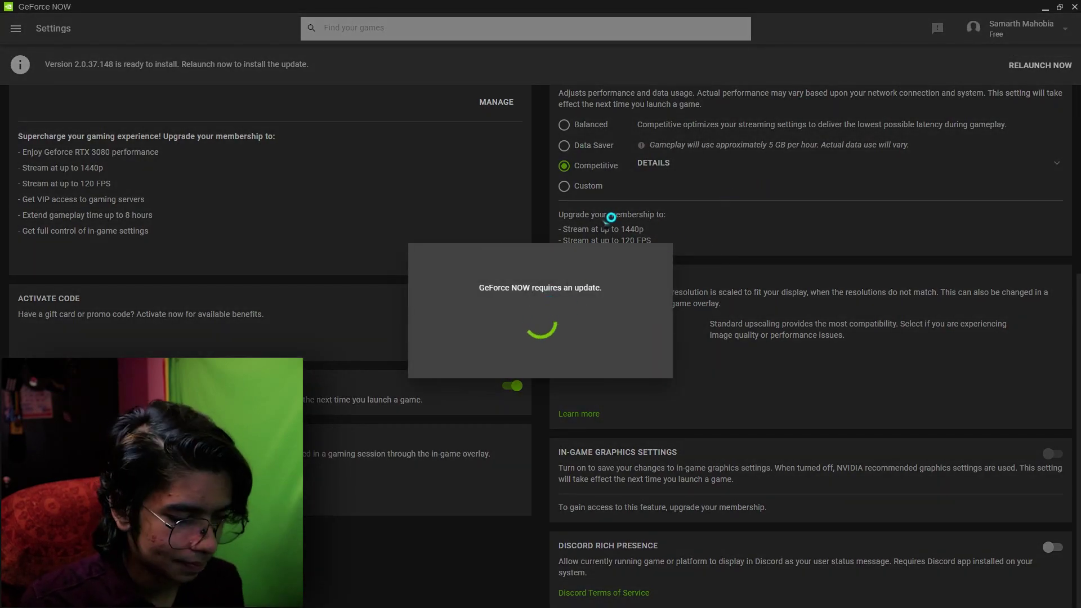
key(super)
text(gef)
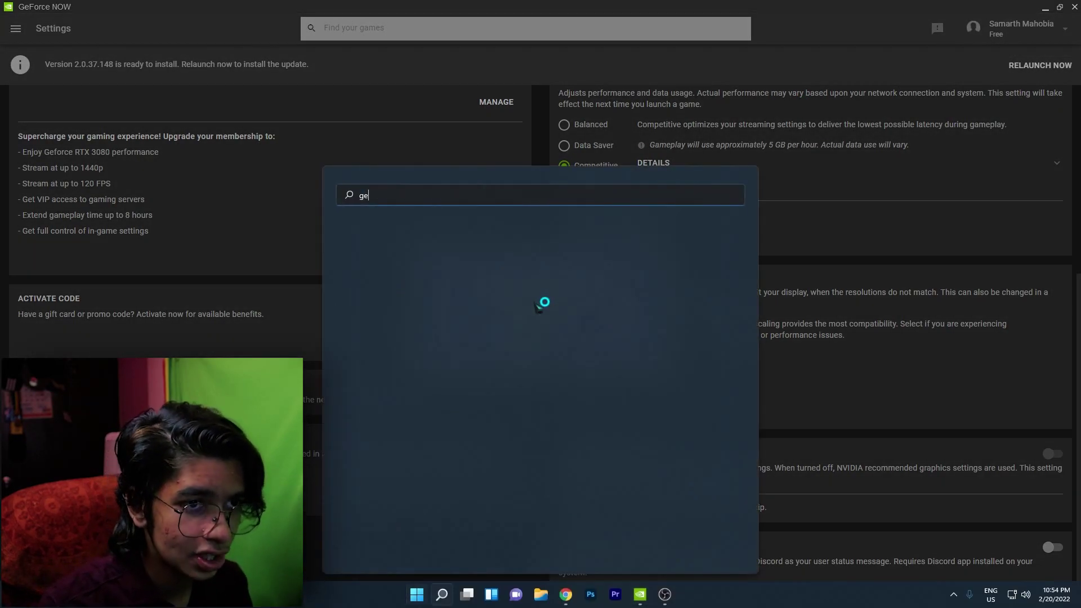
key(Return)
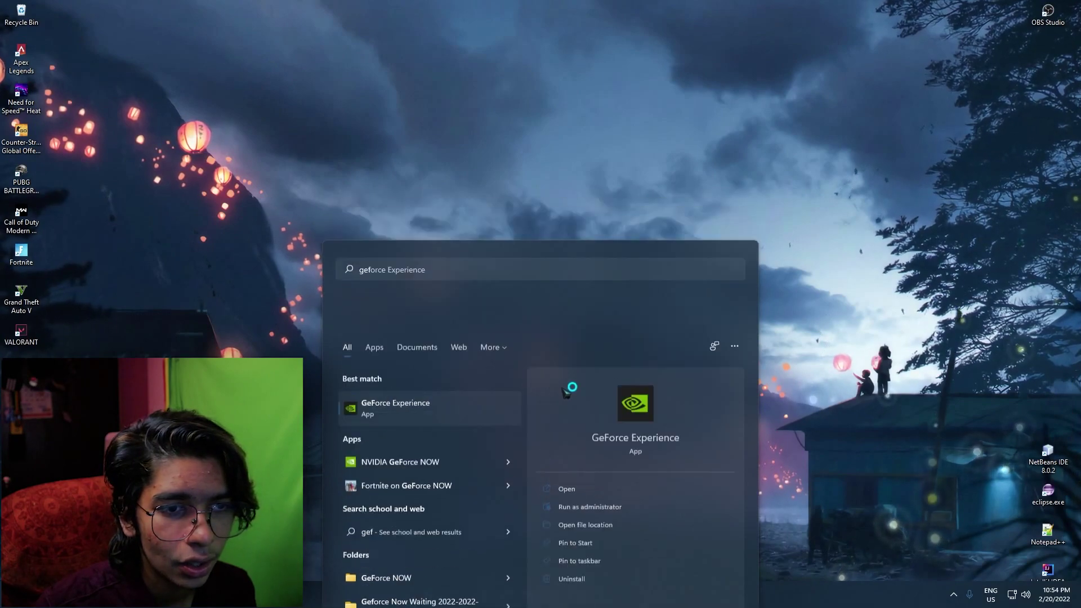
key(super)
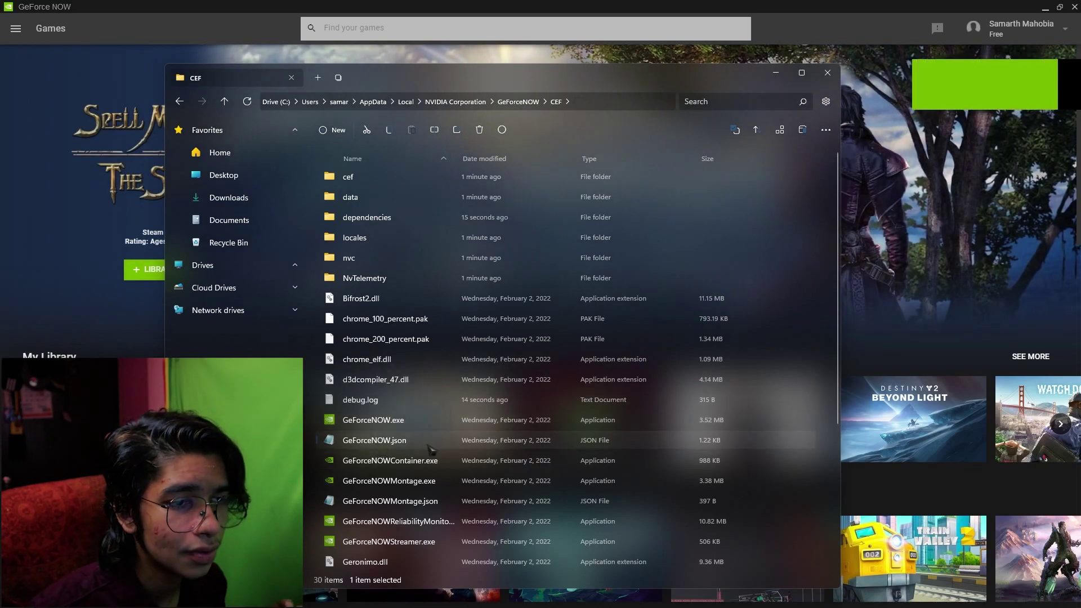
Open GeForceNOW.json from the CEF folder in Notepad
right_click(409, 442)
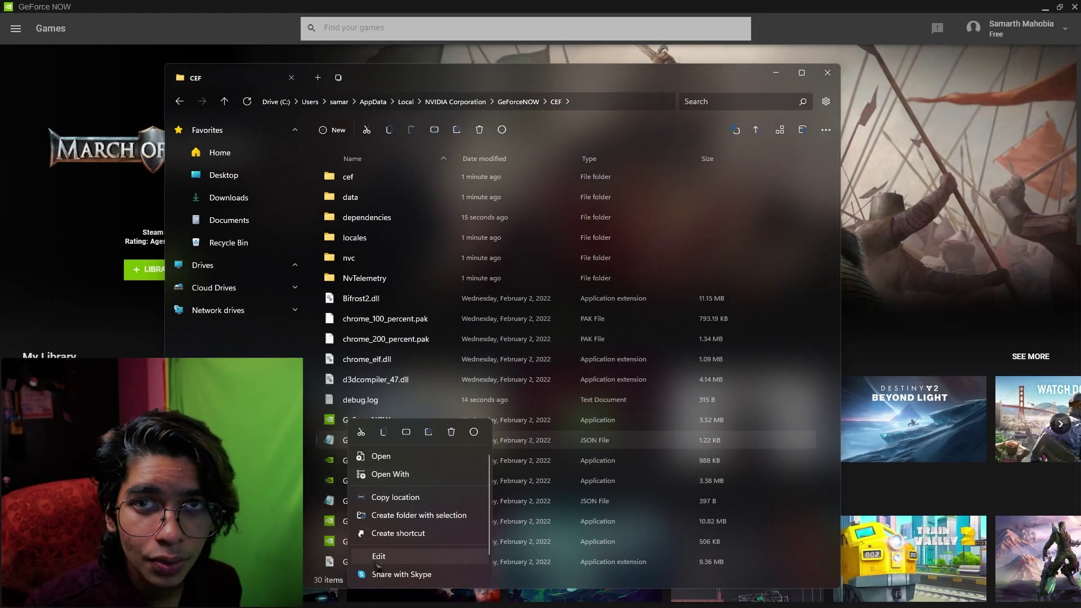
click(378, 474)
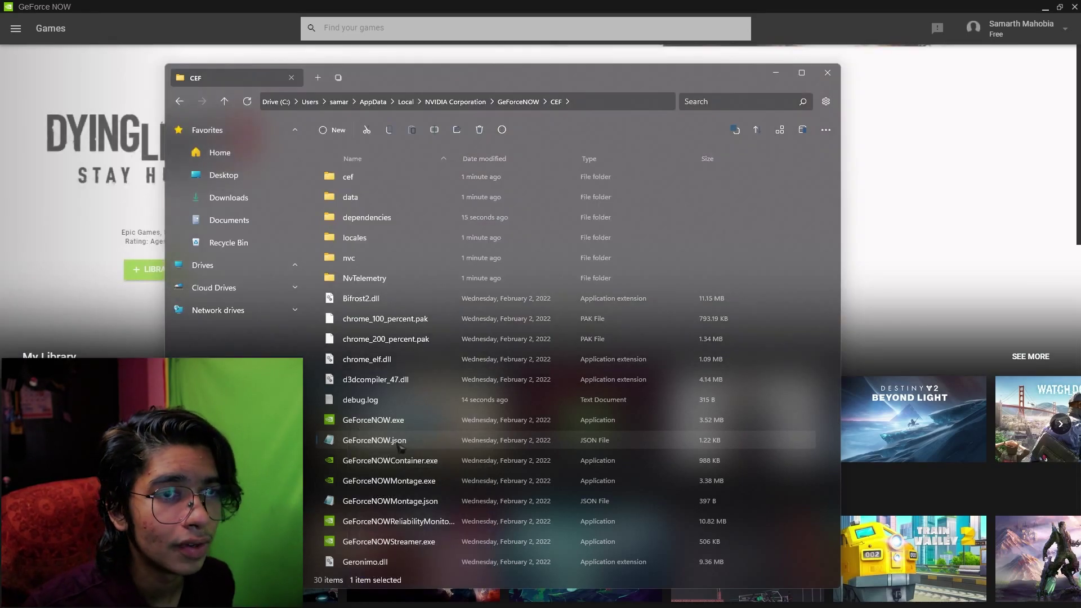
click(571, 351)
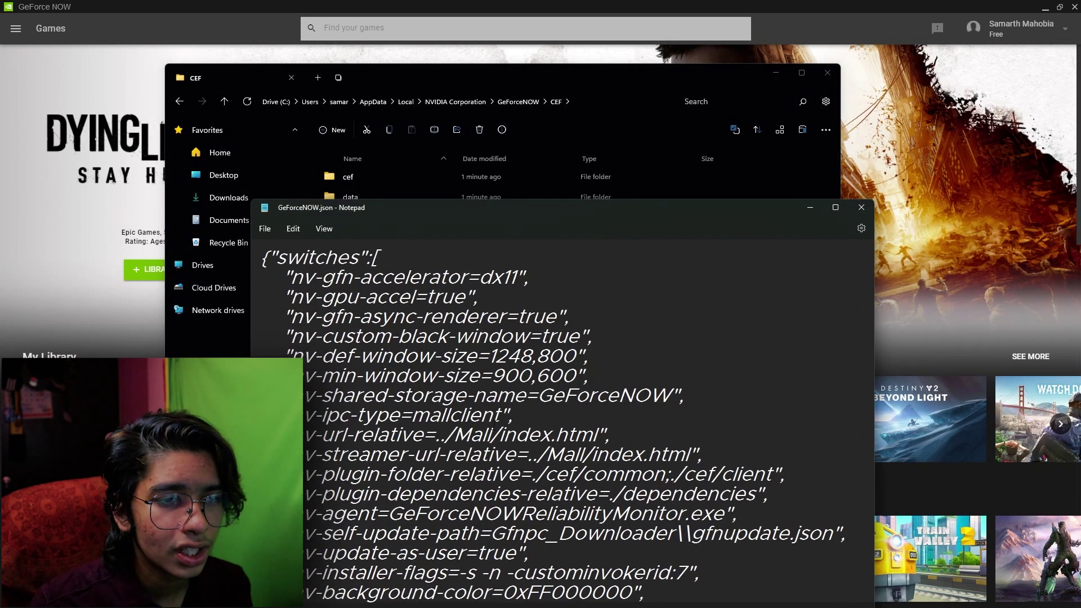
Set nv-sdl-iohid-configurable to true in GeForceNOW.json, then save and close the file
scroll(563, 422, down, 6)
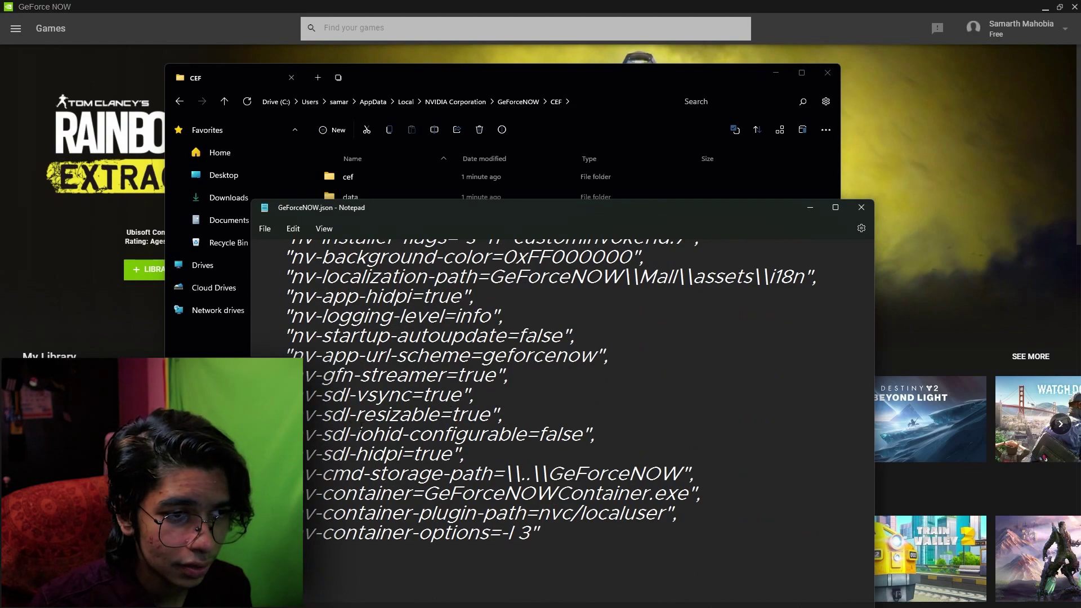
drag(304, 434, 526, 434)
double_click(562, 434)
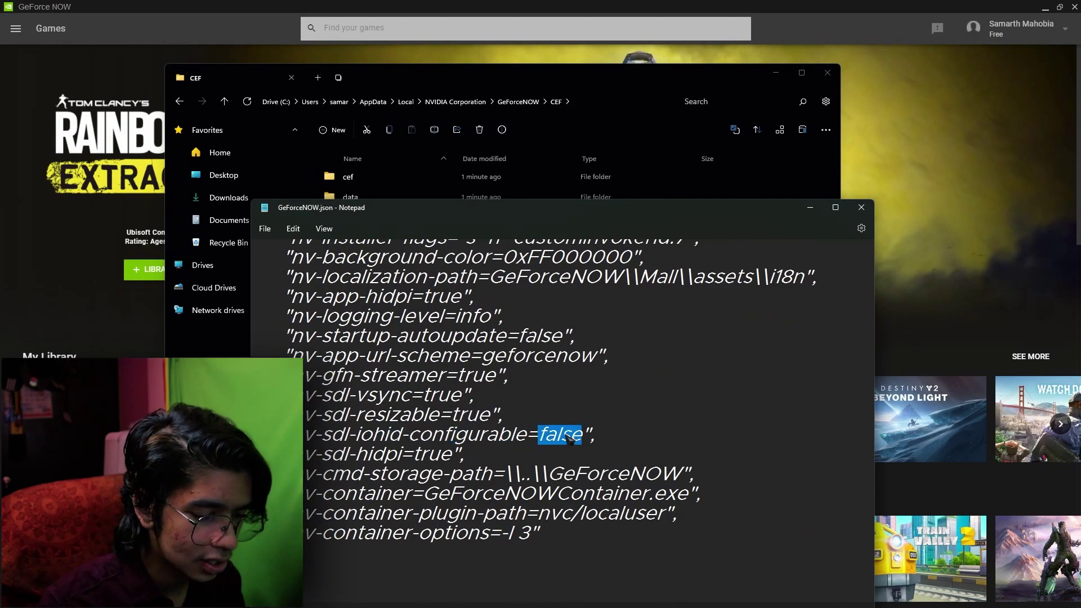
text(true)
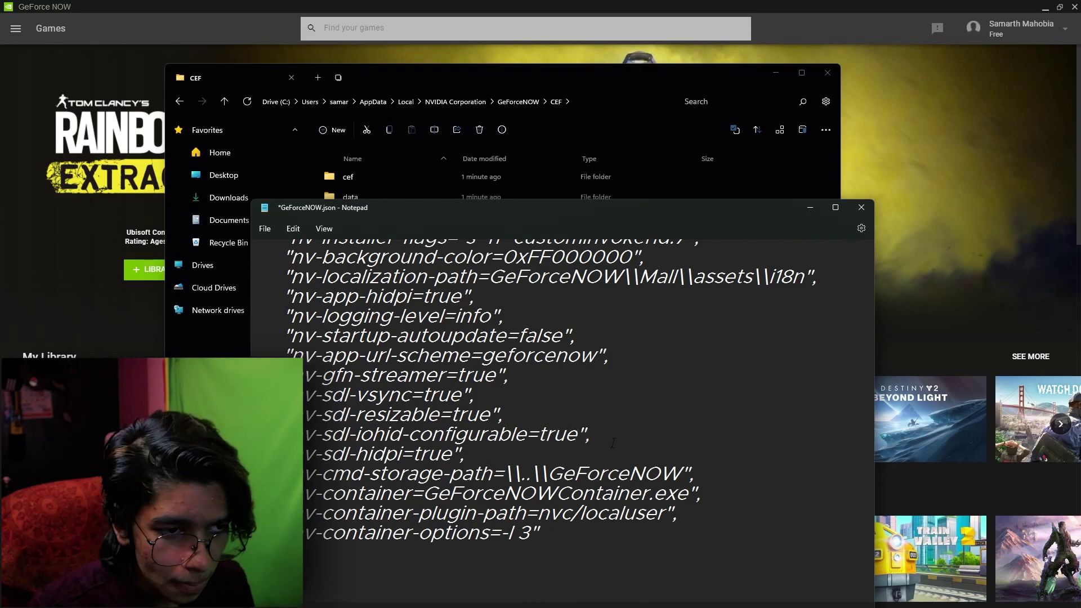
key(ctrl+s)
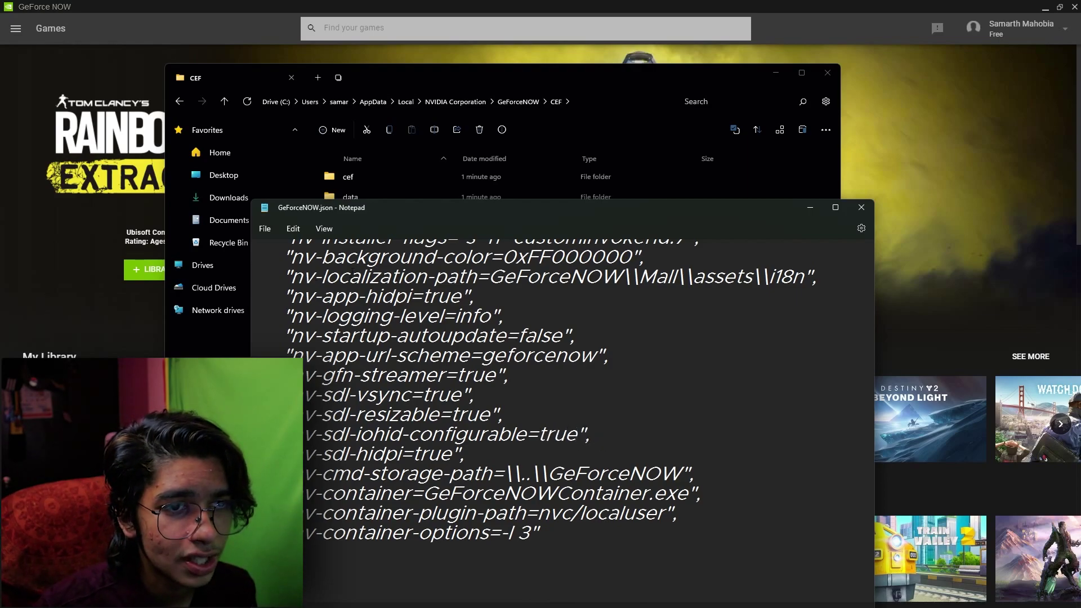
click(861, 207)
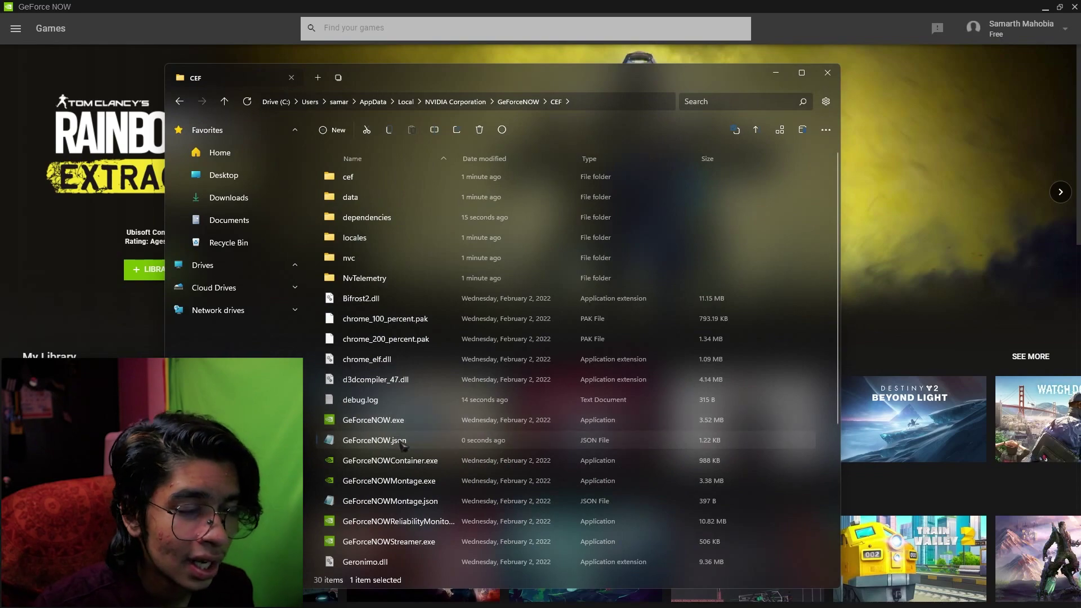
Enable the Read-only attribute for GeForceNOW.json in its file properties
right_click(403, 443)
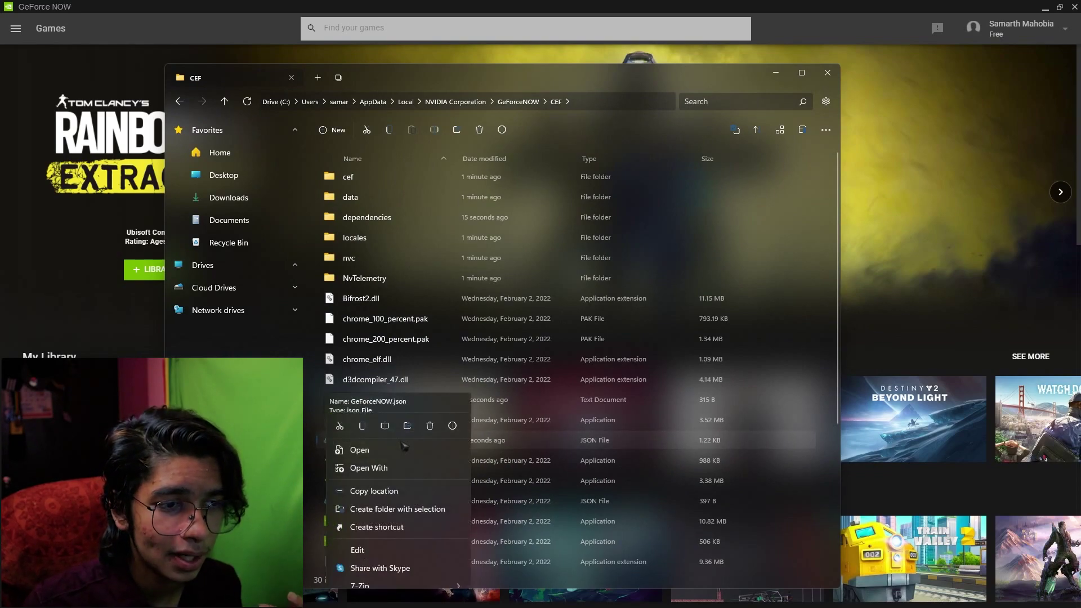
click(452, 426)
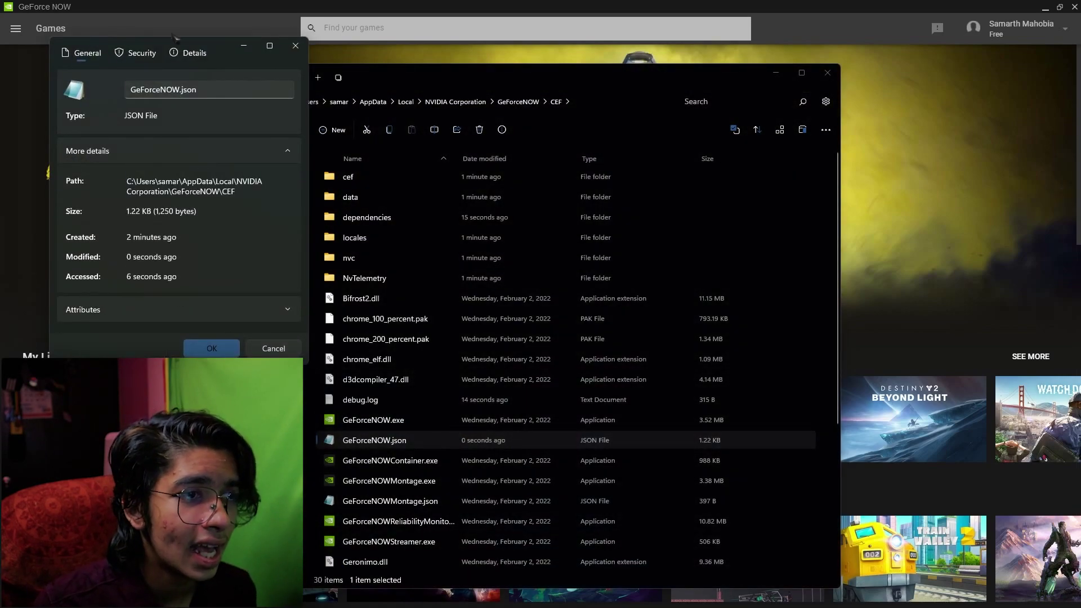
click(190, 311)
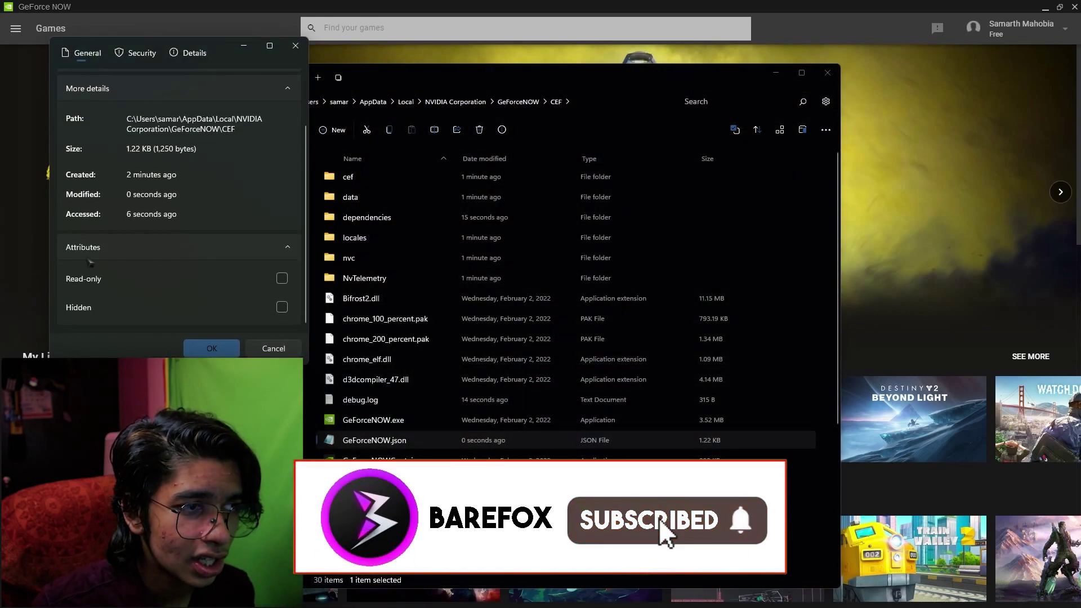
click(282, 279)
key(Return)
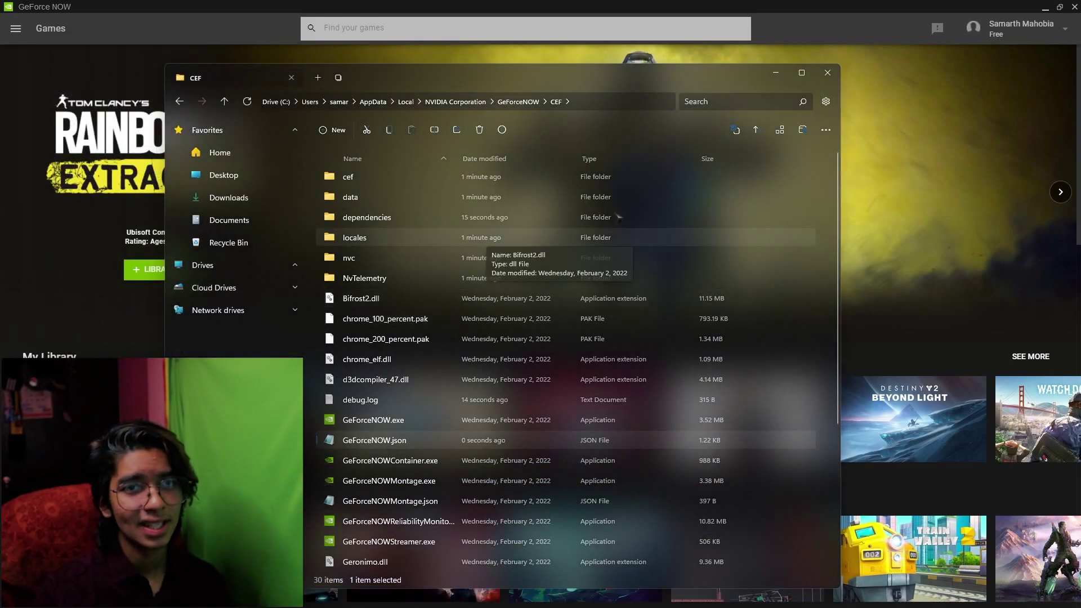
Minimize the CEF folder window and open the settings page in GeForce NOW
click(783, 77)
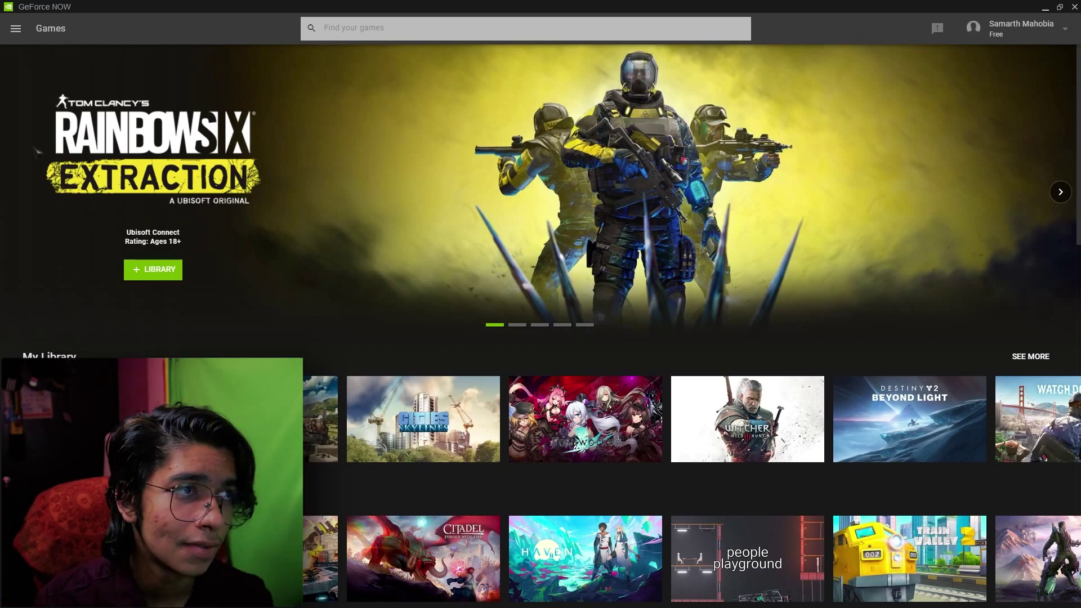
click(15, 29)
click(52, 121)
scroll(409, 390, down, 3)
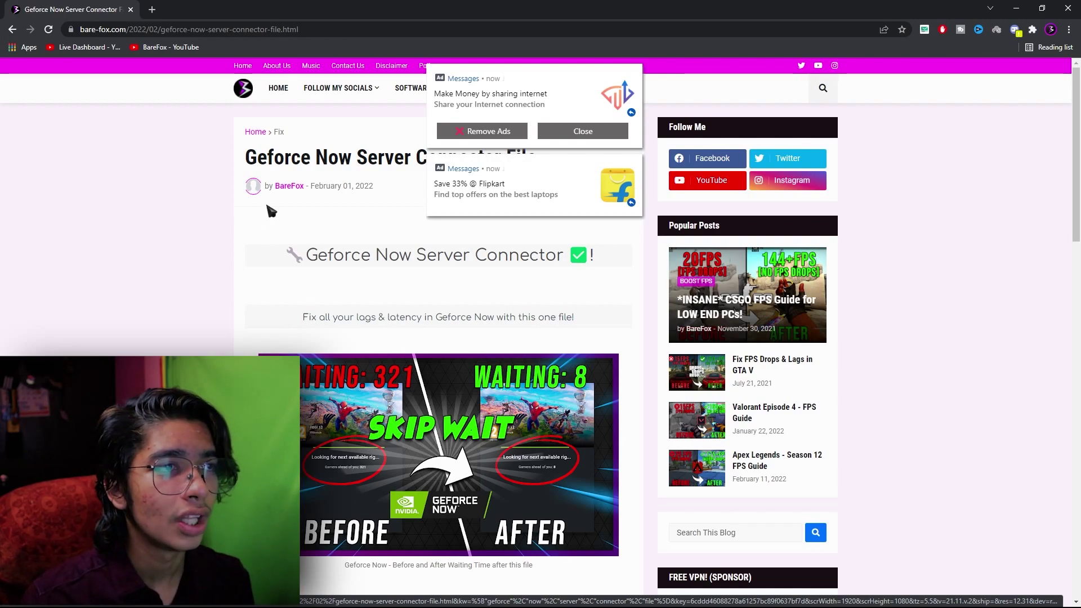
Follow the text download link for the Geforce Now Server Connector in the bare-fox.com article
scroll(225, 198, down, 5)
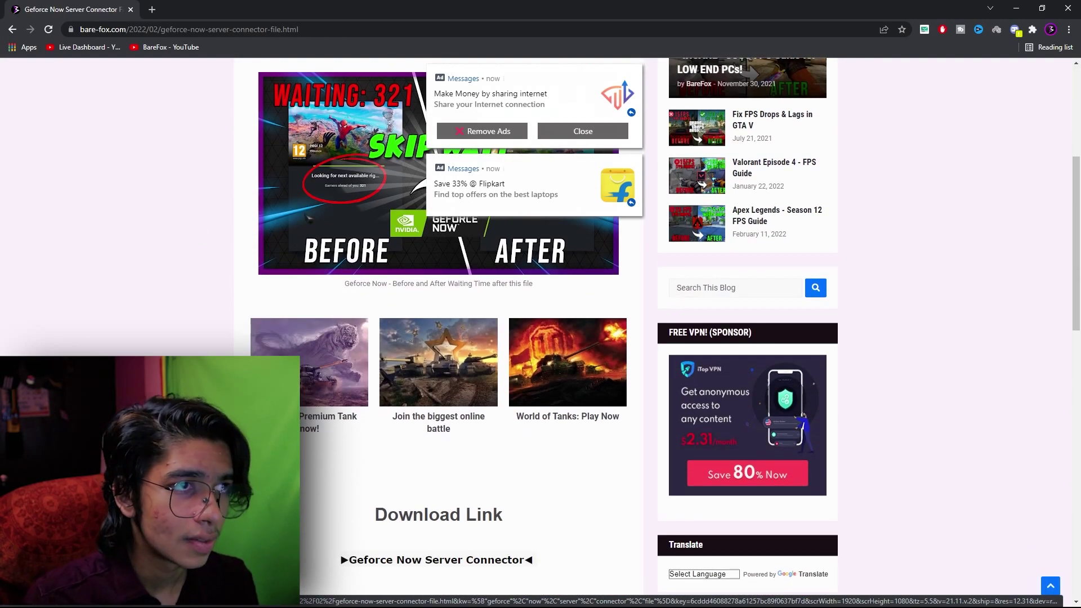
scroll(530, 256, down, 4)
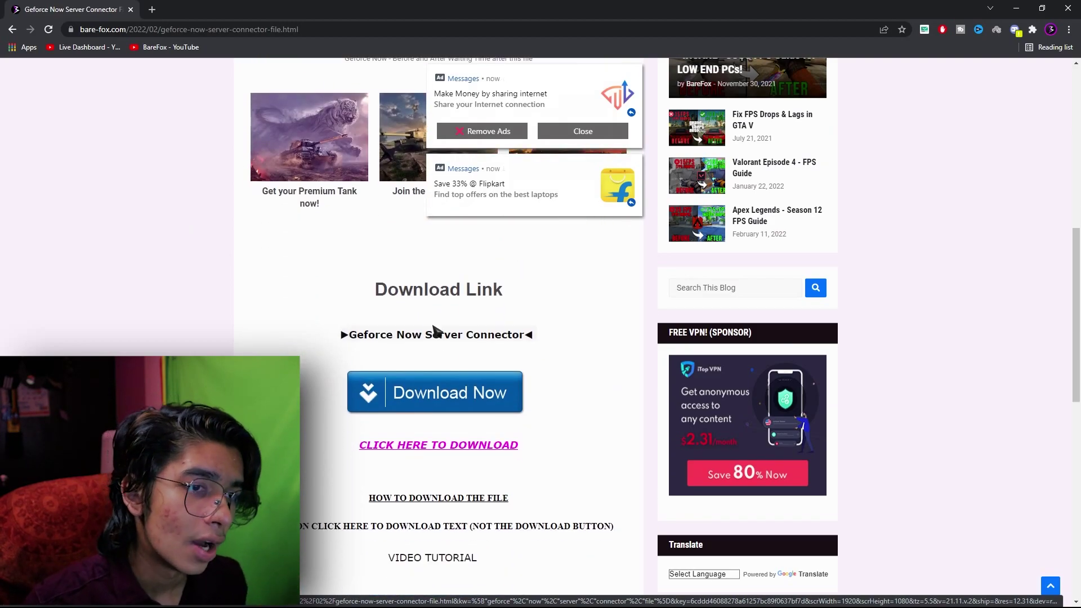
scroll(473, 369, down, 2)
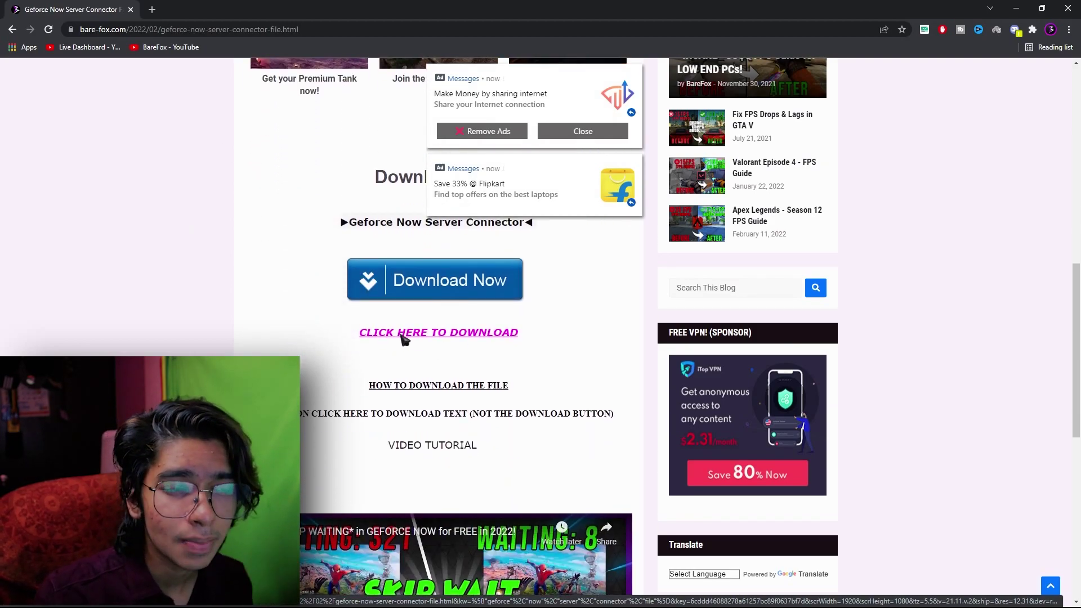
click(402, 333)
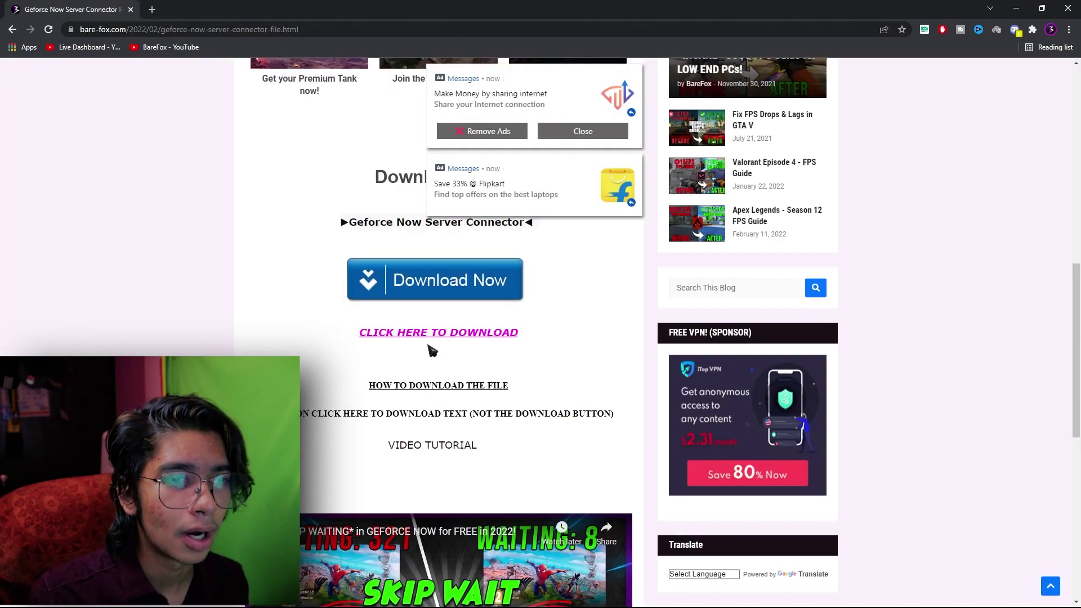
click(436, 334)
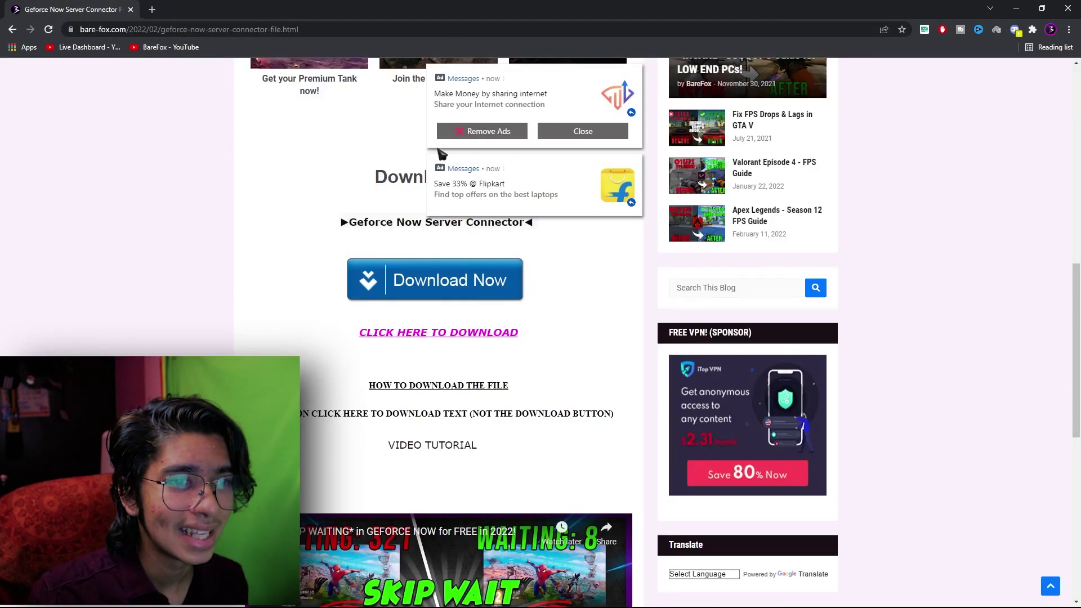
click(466, 336)
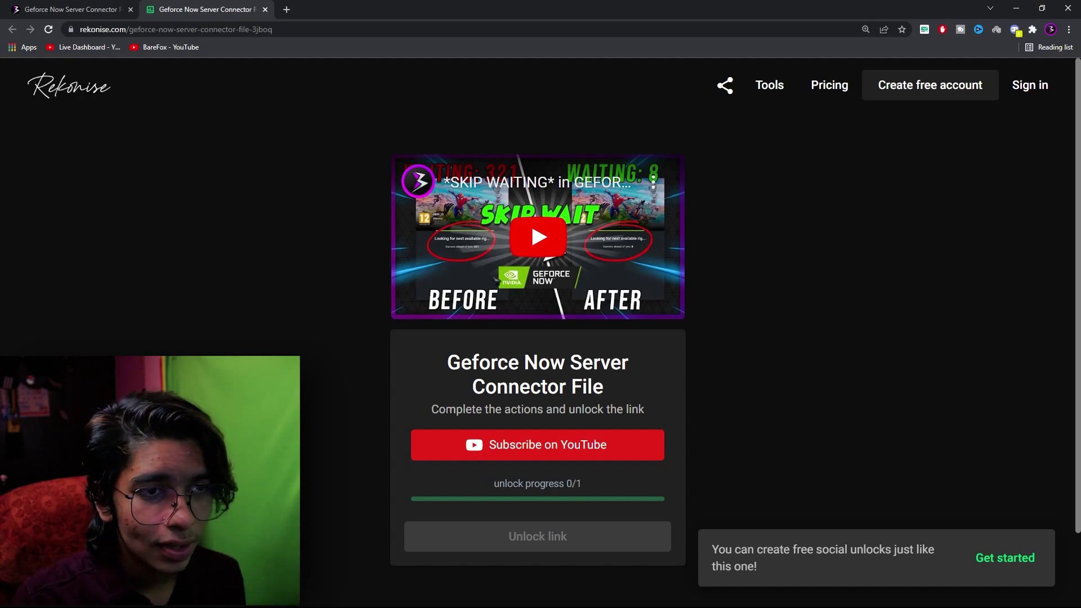
Open the Subscribe on YouTube action, cancel the subscription confirmation, and unlock the server connector file link
click(546, 453)
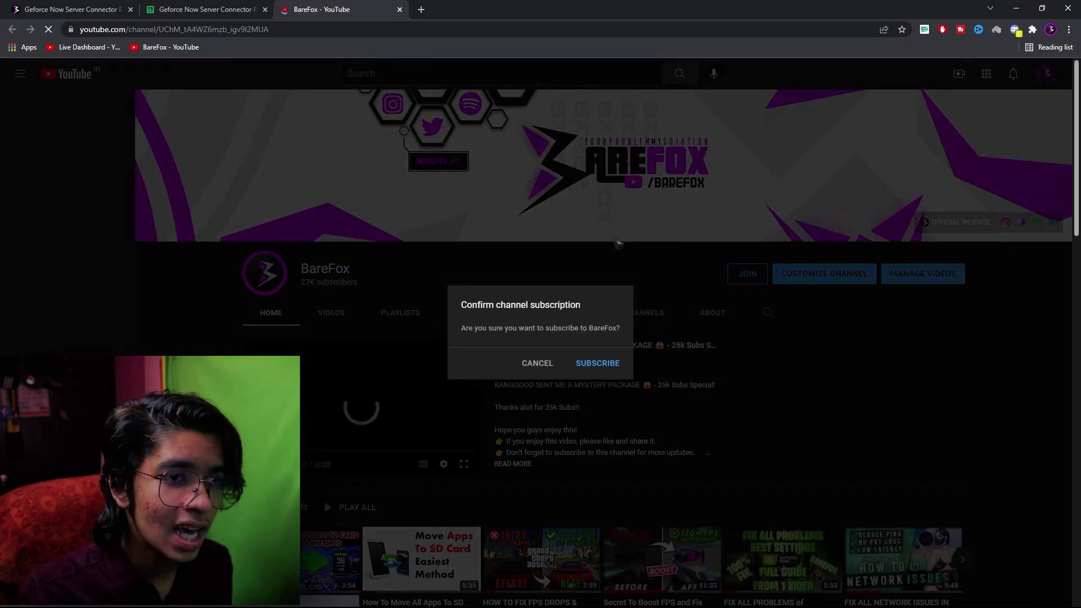
click(523, 363)
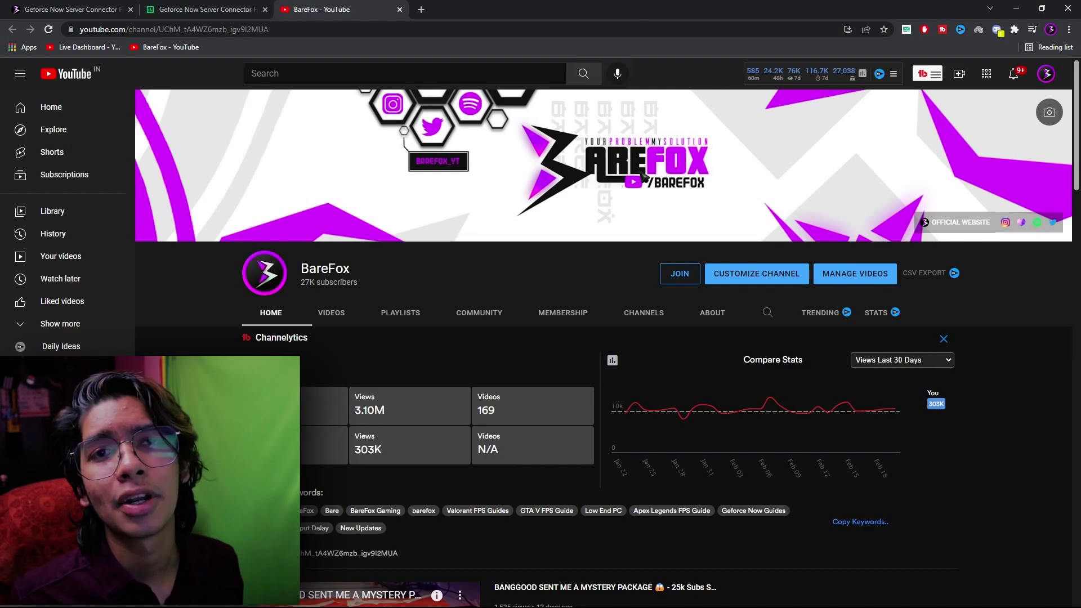
key(ctrl+shift+Tab)
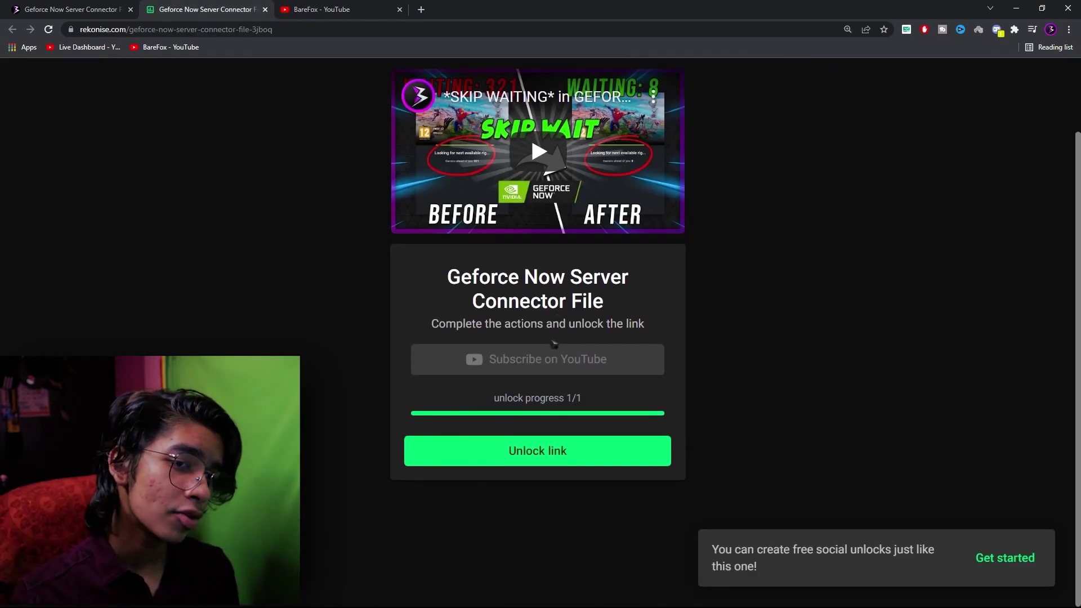
click(535, 457)
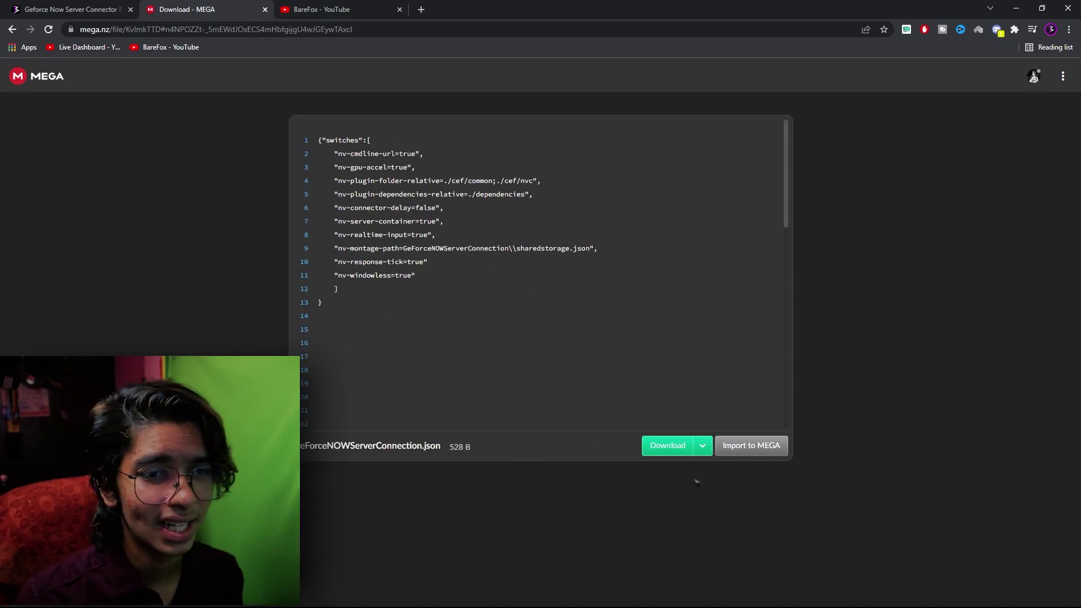
Download GeForceNOWServerConnection.json from MEGA and copy it into the GeForceNOW CEF folder
click(665, 446)
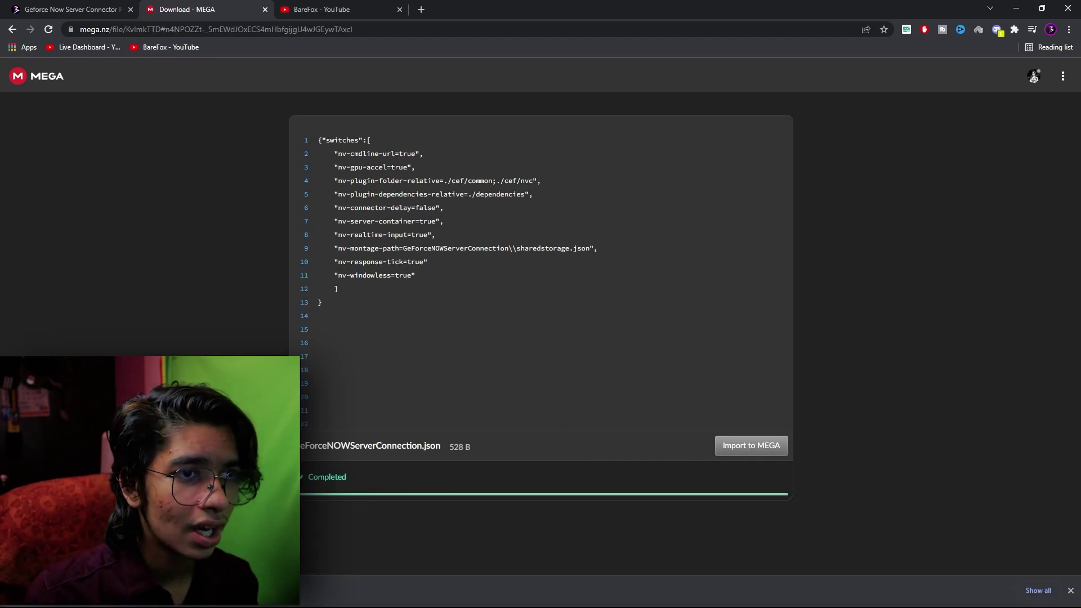
key(alt+tab)
click(524, 415)
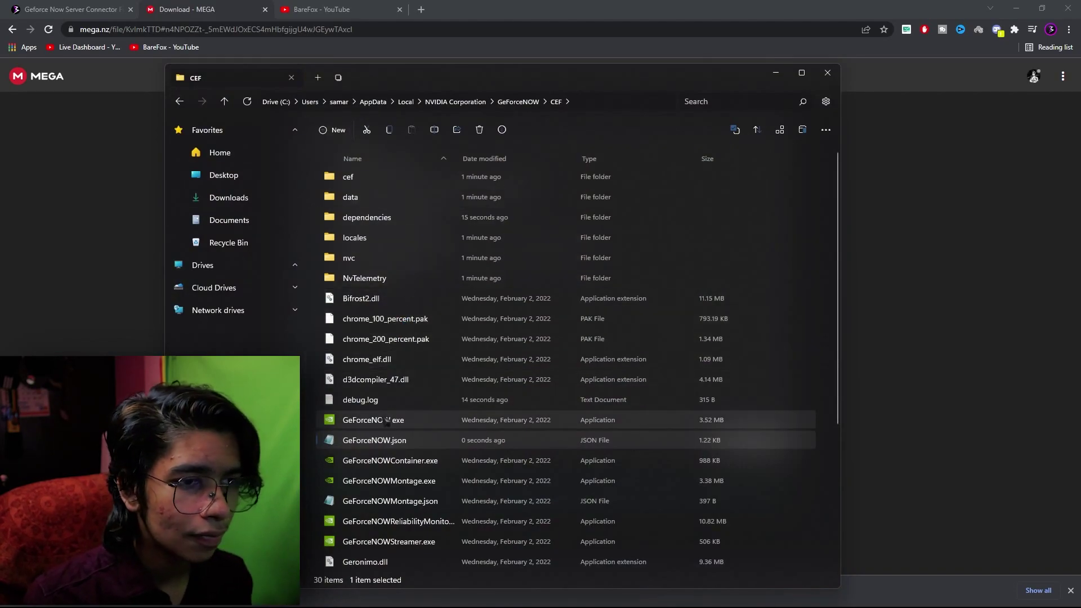
scroll(387, 421, down, 2)
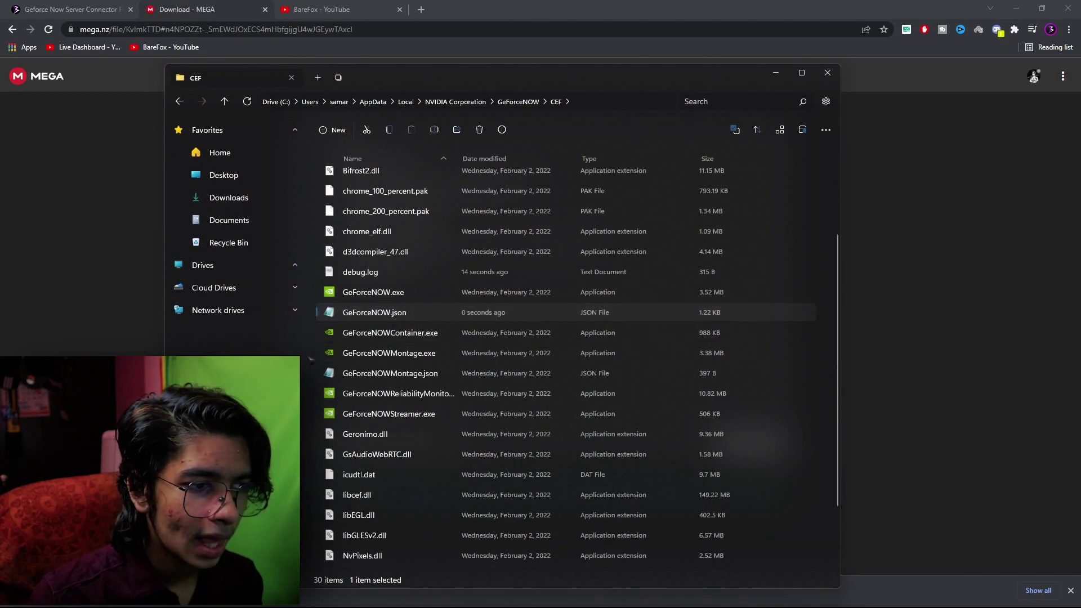
drag(85, 590, 786, 315)
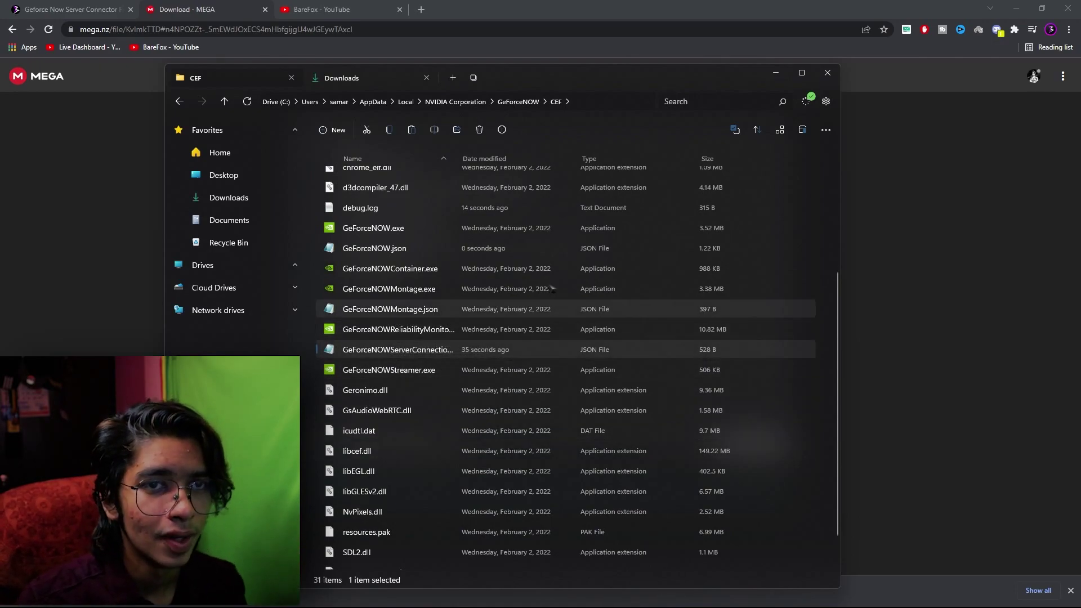
Minimize the CEF folder and examine the switches in the MEGA preview of GeForceNOWServerConnection.json
click(775, 72)
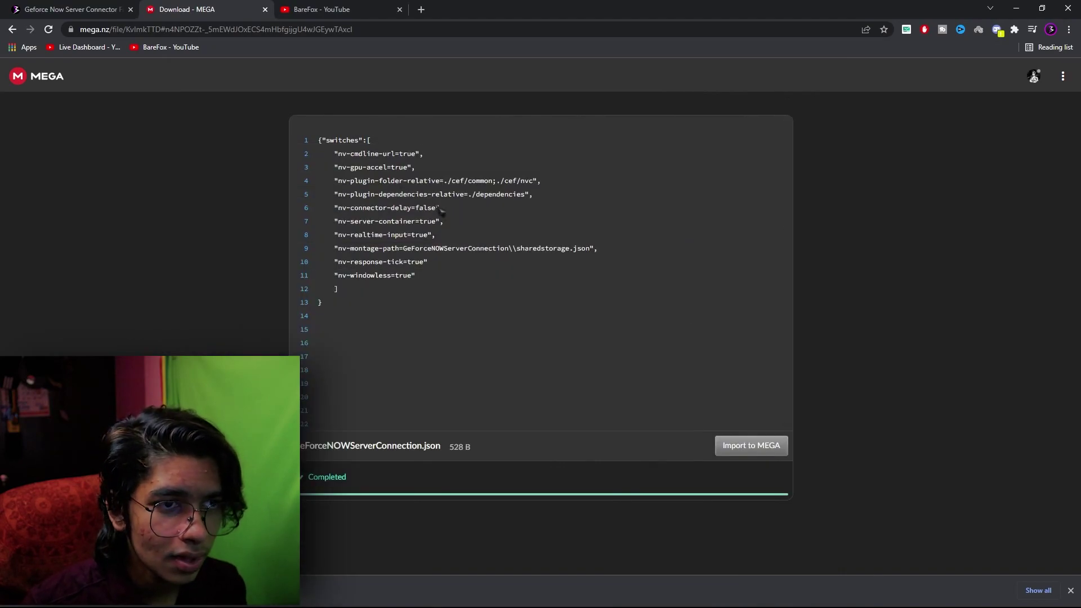
drag(338, 167, 521, 263)
click(340, 183)
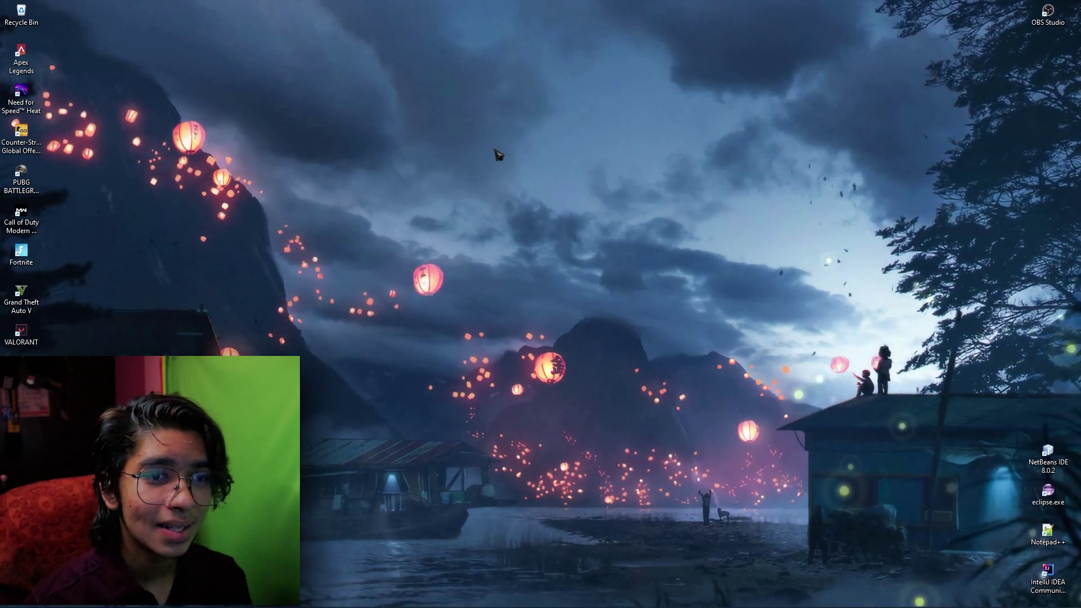
Switch back to the CEF folder window and open GeForceNOW.json in Notepad
key(super+Tab)
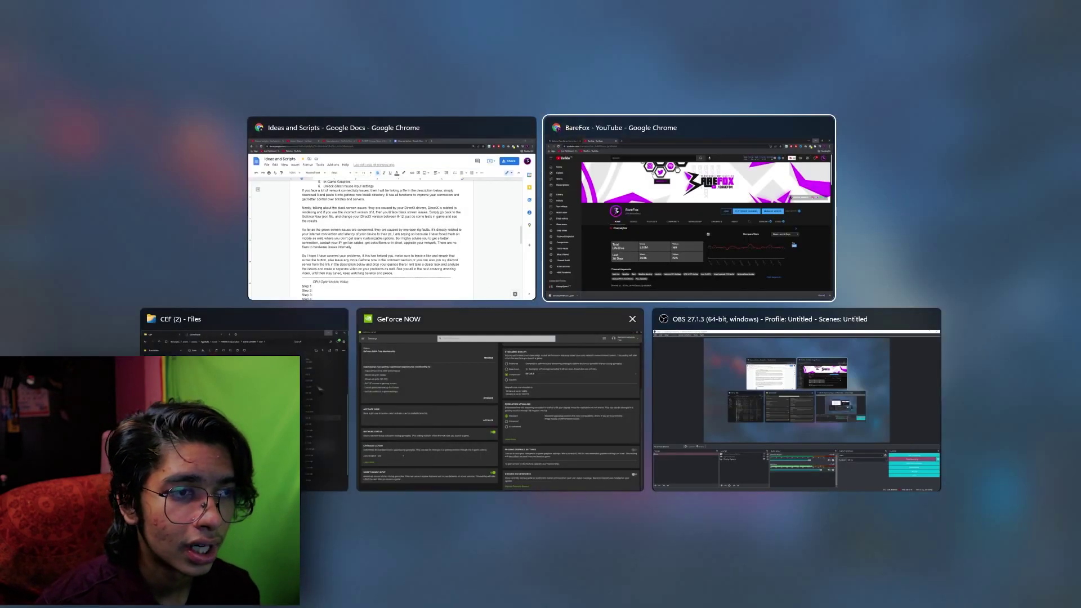
click(331, 320)
scroll(366, 248, up, 5)
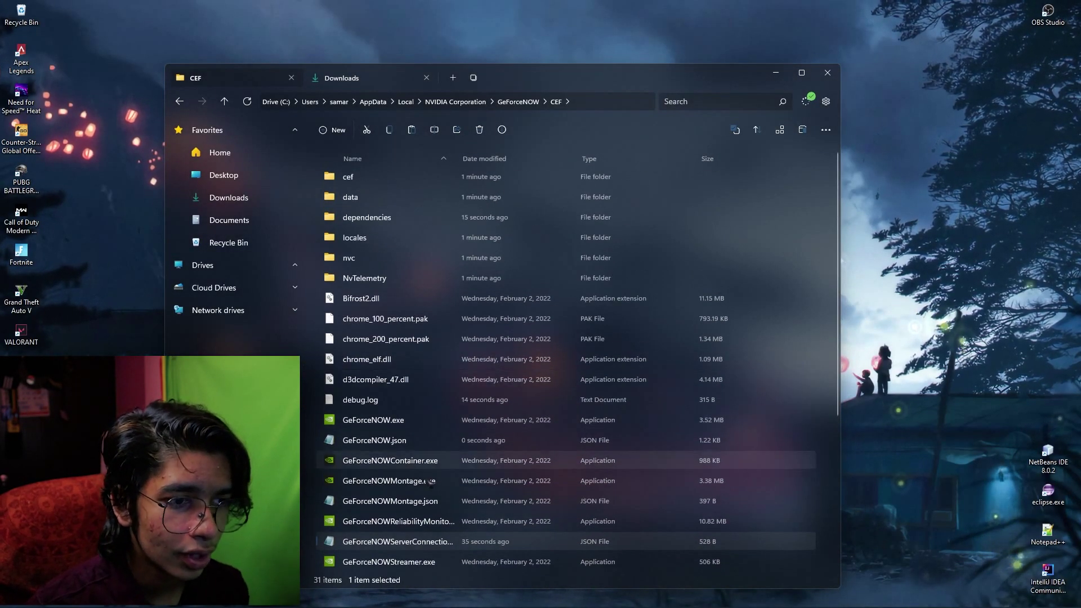
right_click(337, 375)
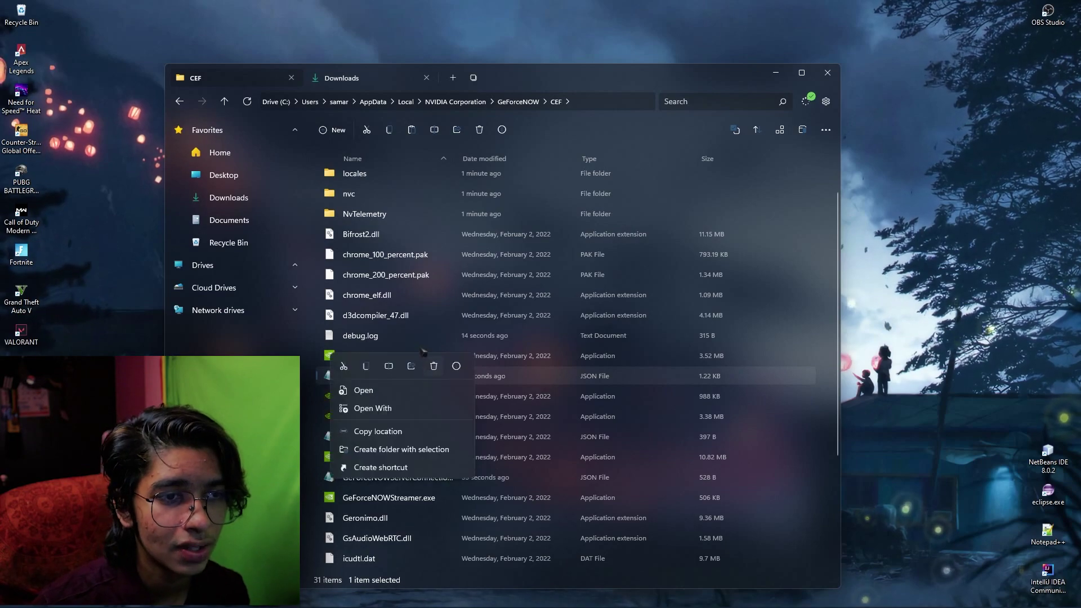
click(374, 390)
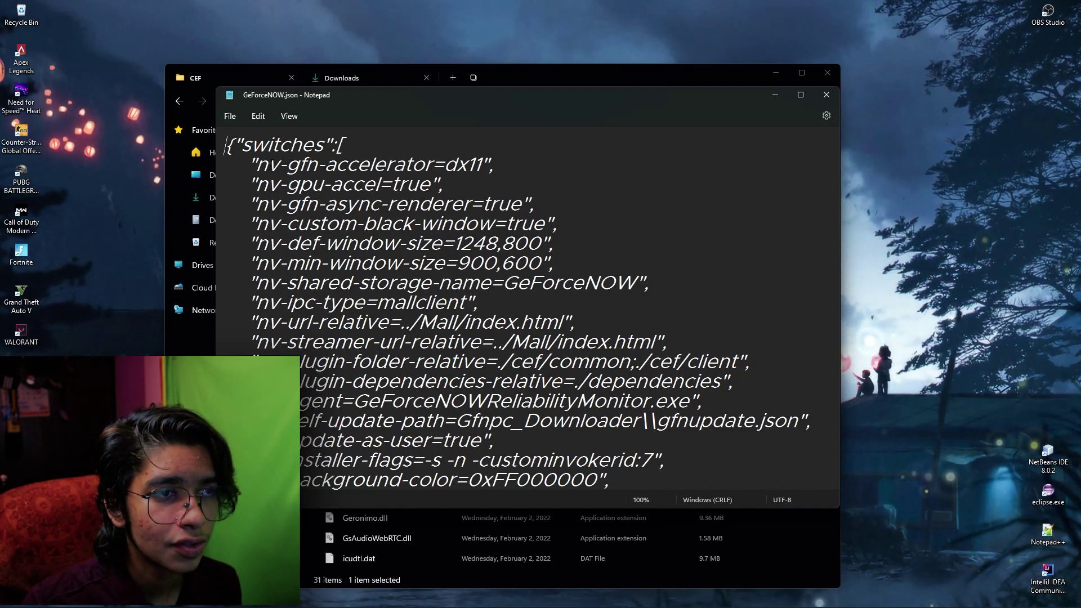
Set nv-gfn-accelerator to dx12 in GeForceNOW.json
drag(266, 165, 425, 163)
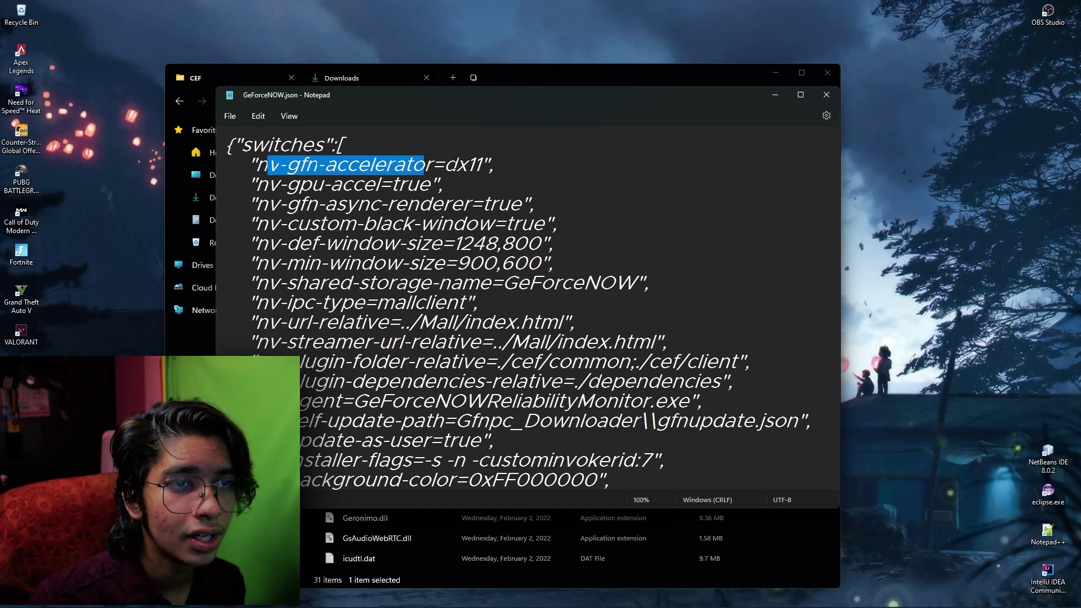
drag(456, 165, 487, 164)
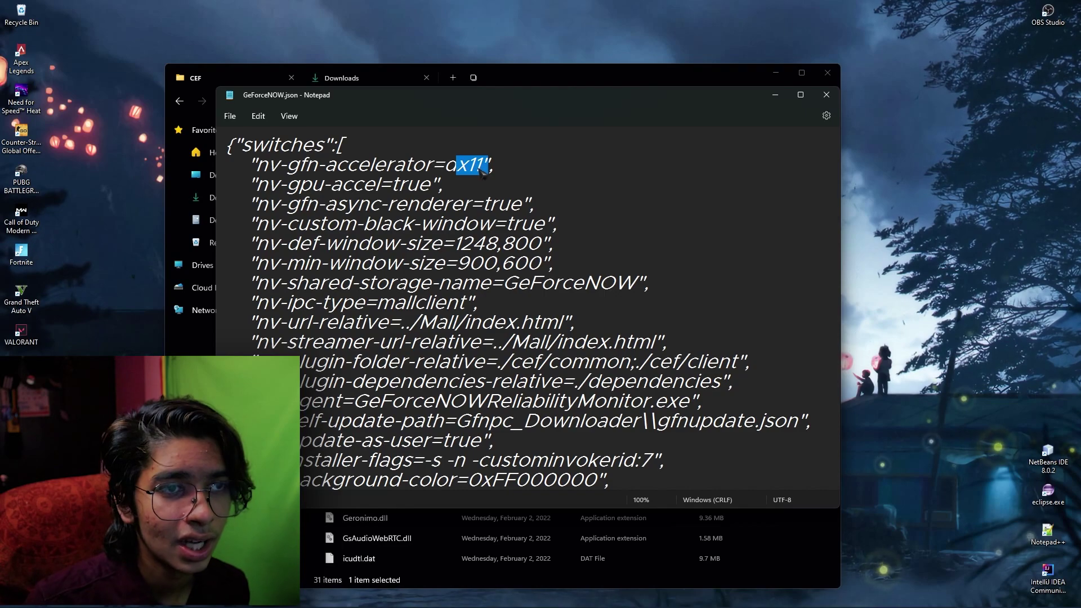
click(482, 165)
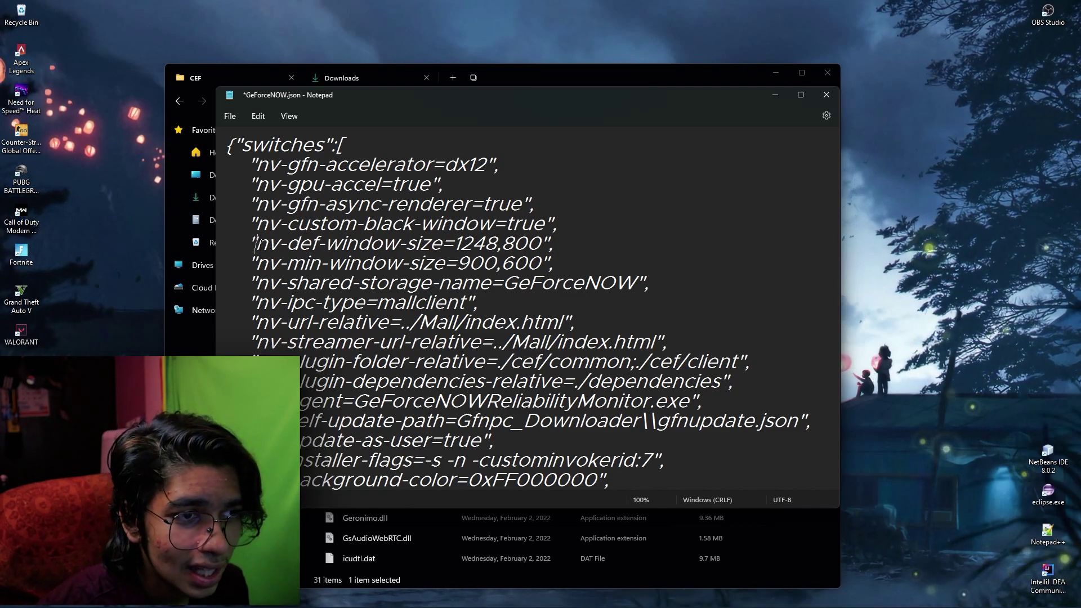
Examine the nv-def-window-size and nv-min-window-size switches in GeForceNOW.json
key(shift+Right)
key(shift+Right)
key(shift+Right)
key(shift+Right)
key(shift+Right)
key(shift+Right)
key(shift+Right)
key(shift+Right)
key(shift+Right)
key(shift+Right)
key(shift+Right)
key(shift+Right)
key(shift+Right)
key(shift+Right)
key(shift+Right)
key(shift+Right)
key(shift+Right)
key(shift+Left)
key(shift+Left)
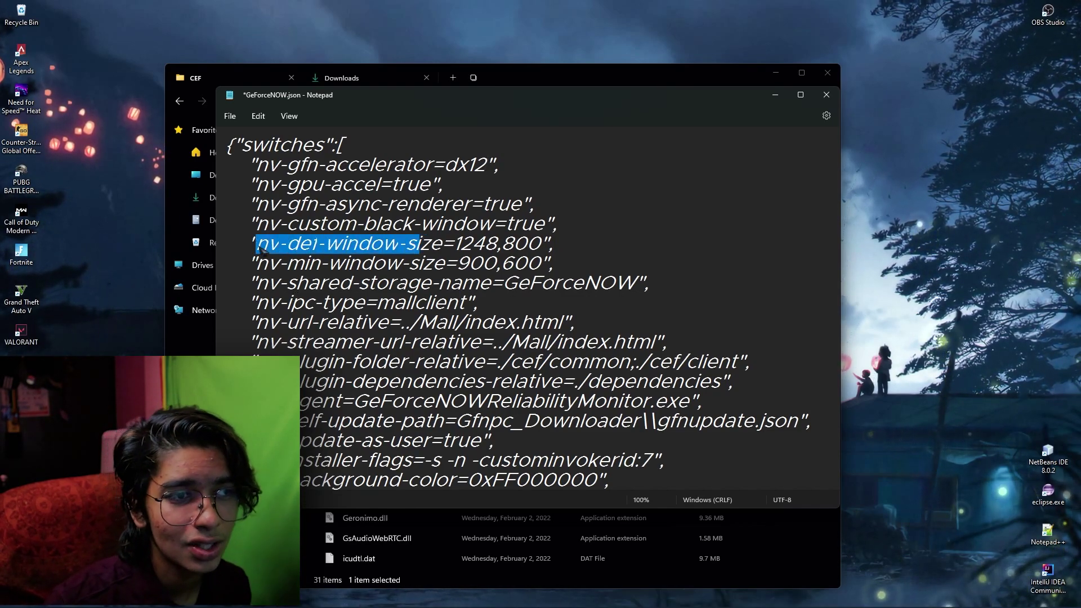
drag(268, 263, 431, 264)
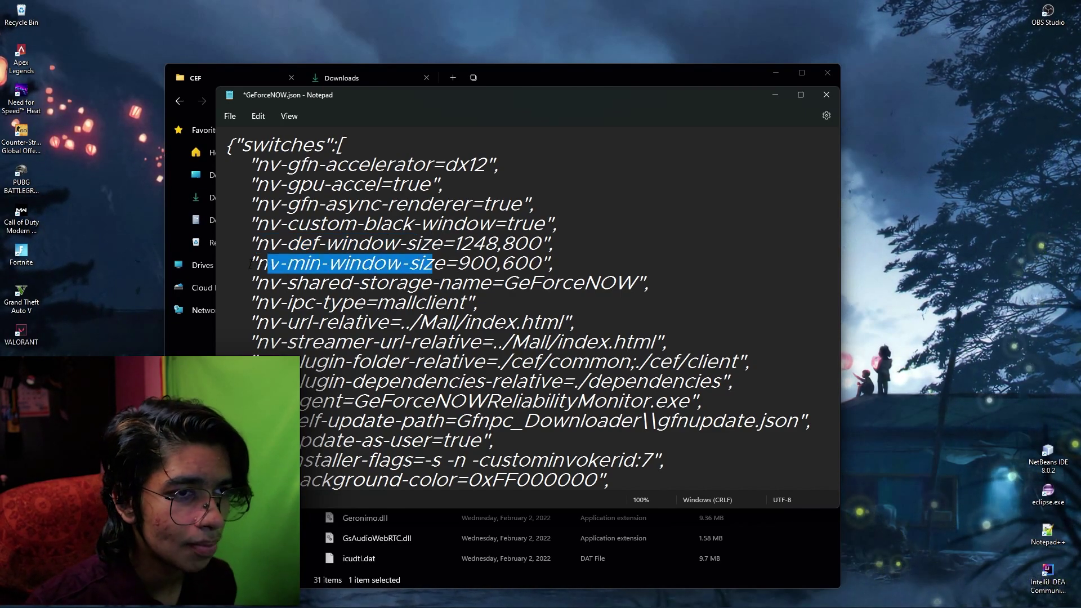
triple_click(369, 266)
click(554, 263)
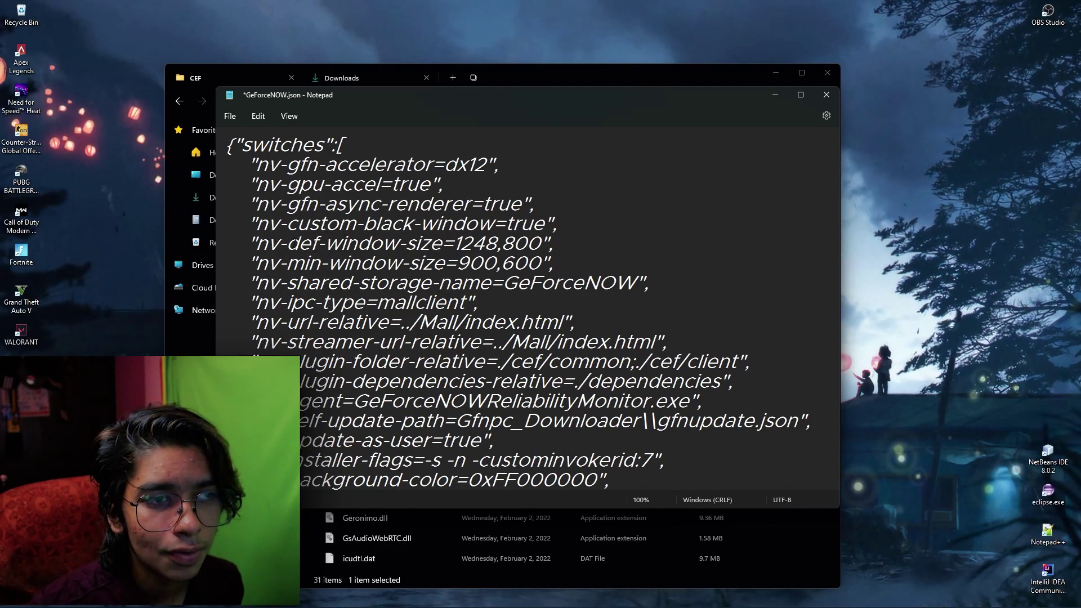
drag(290, 243, 364, 244)
click(420, 246)
drag(442, 244, 287, 244)
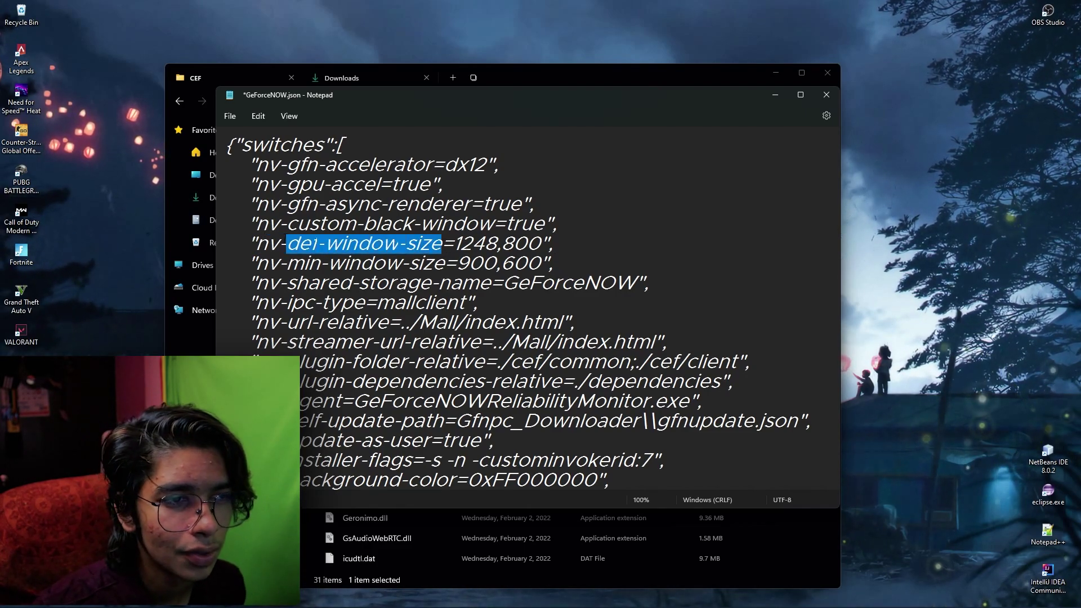
Set nv-def-window-size to 1920,2160 in GeForceNOW.json
drag(453, 244, 550, 243)
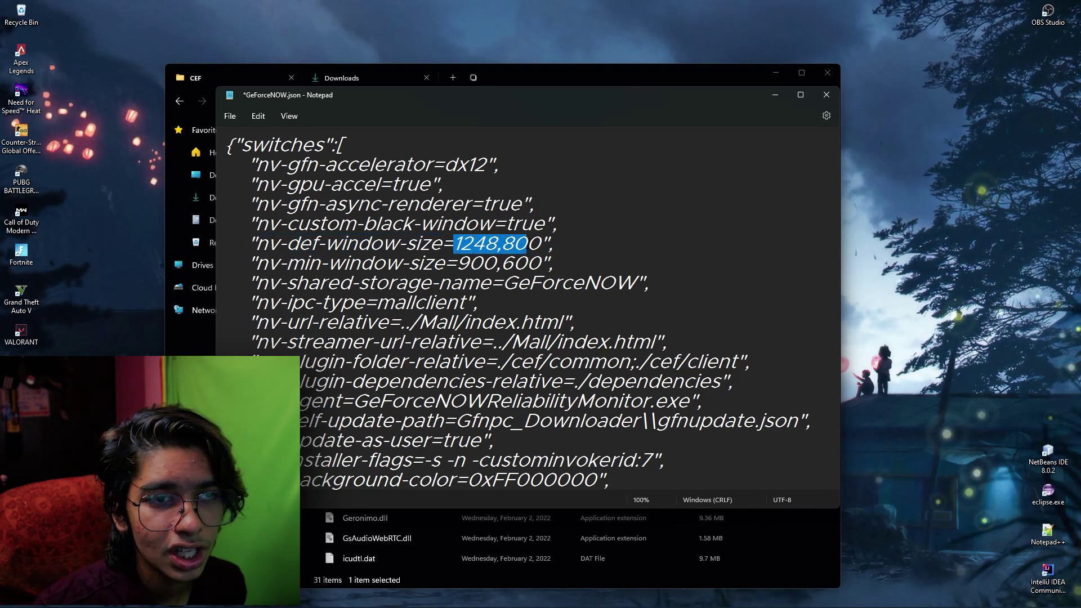
click(497, 243)
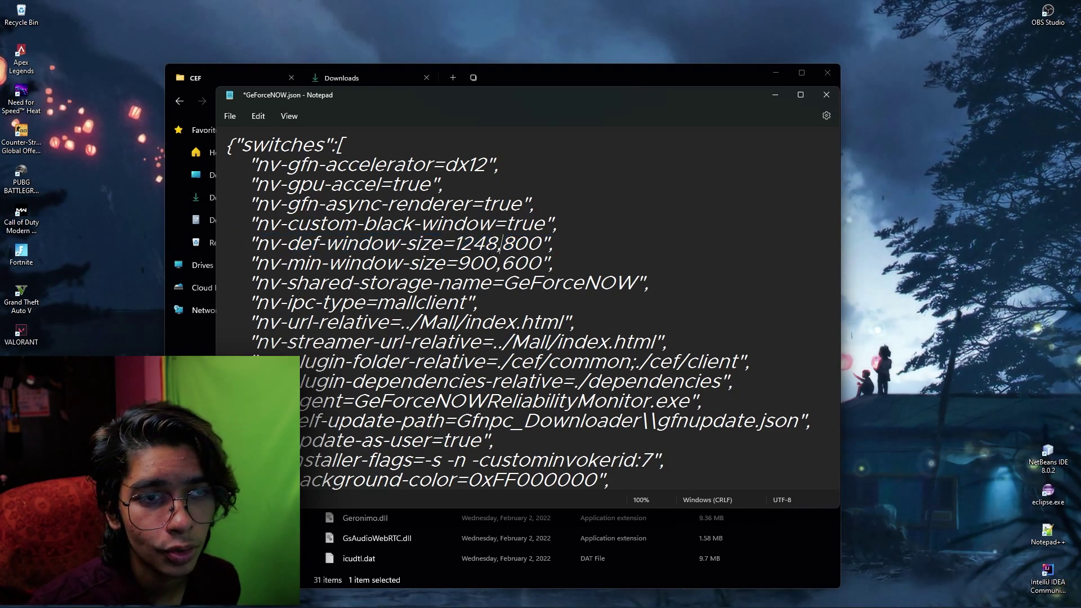
drag(471, 243, 453, 244)
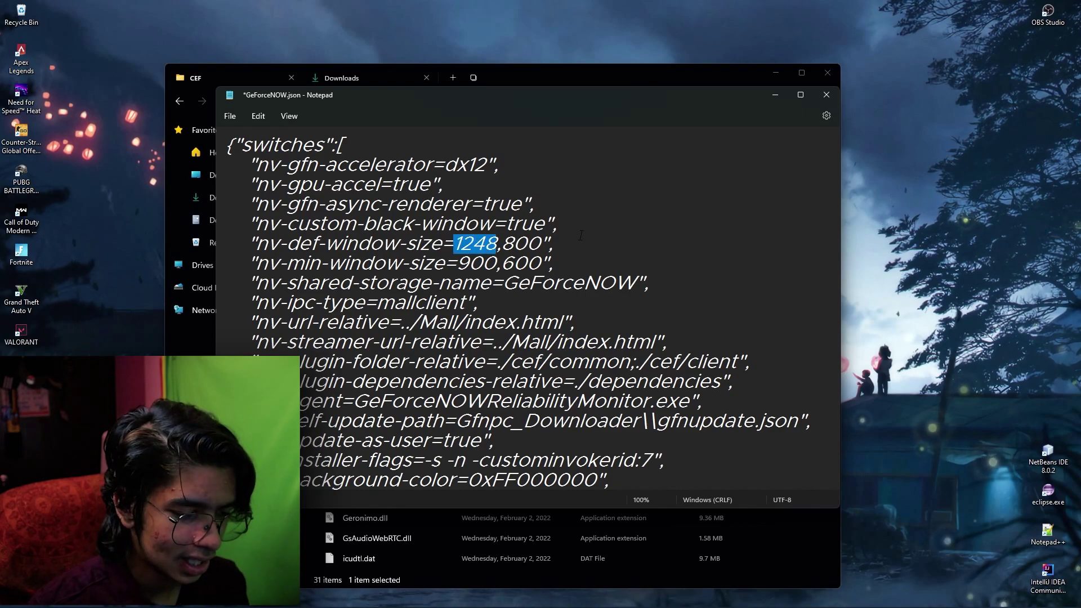
text(1920,)
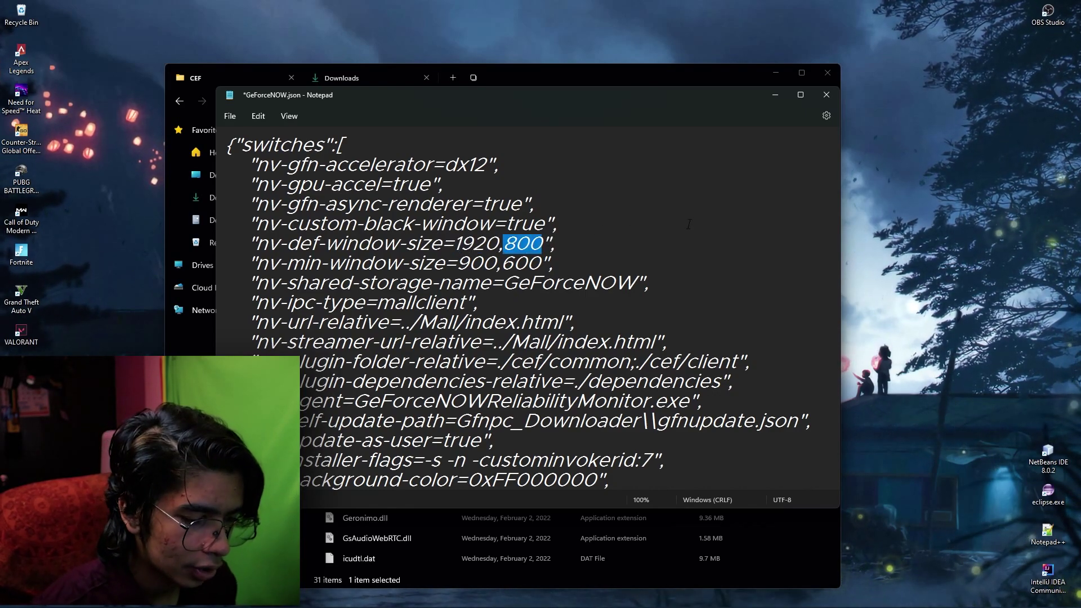
text(21)
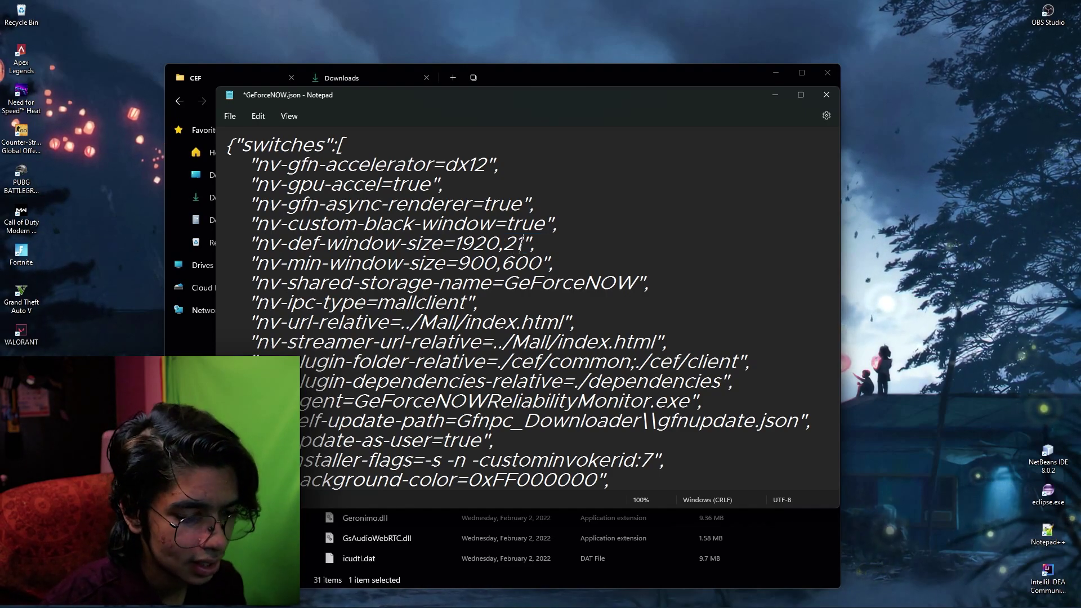
text(60)
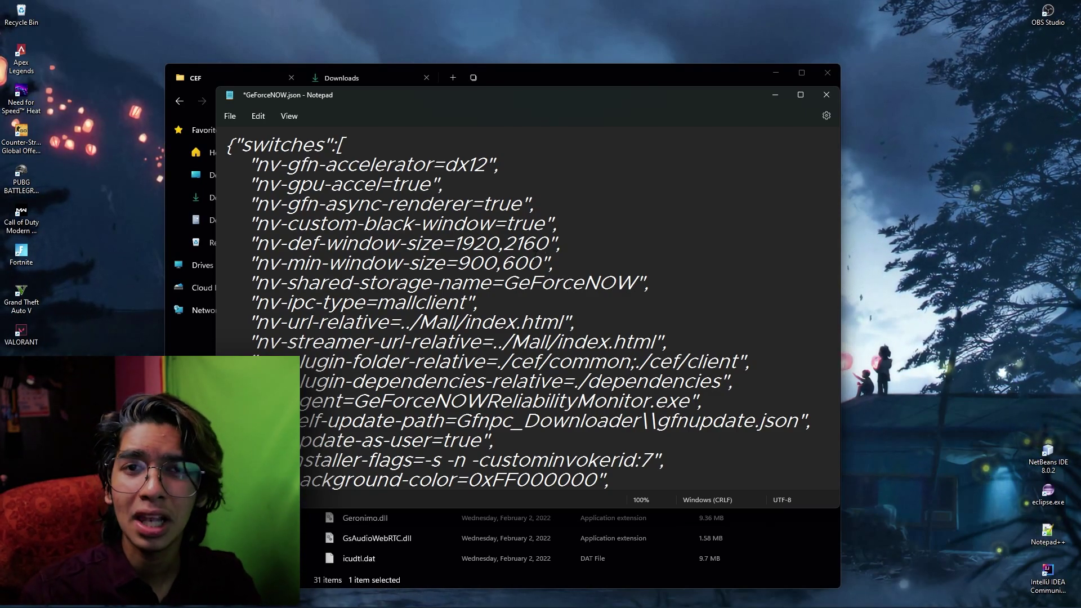
Close GeForceNOW.json and save the changes to it
drag(287, 244, 430, 243)
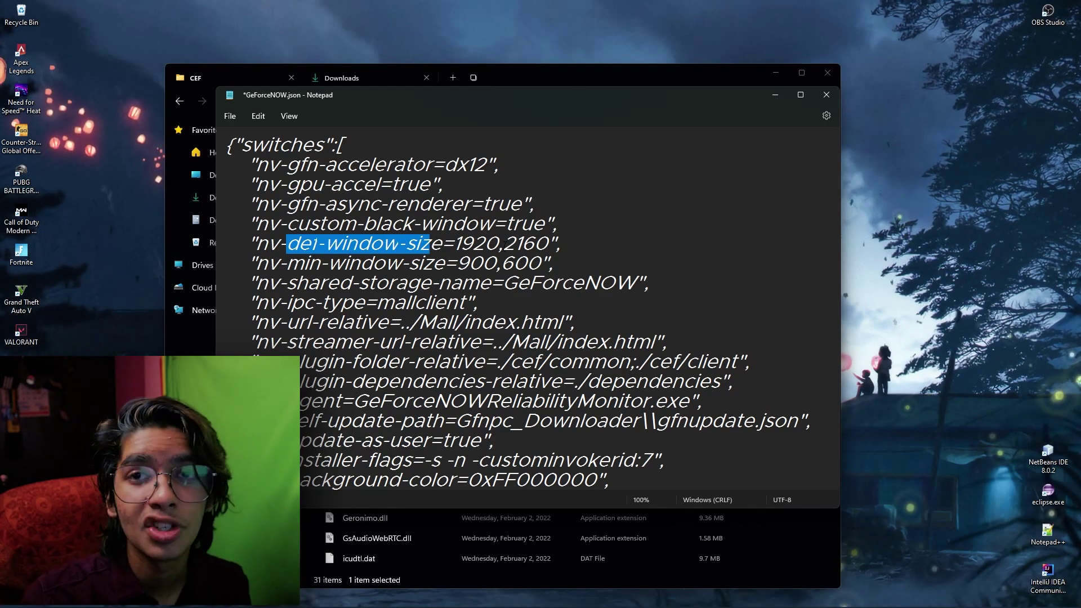
click(827, 95)
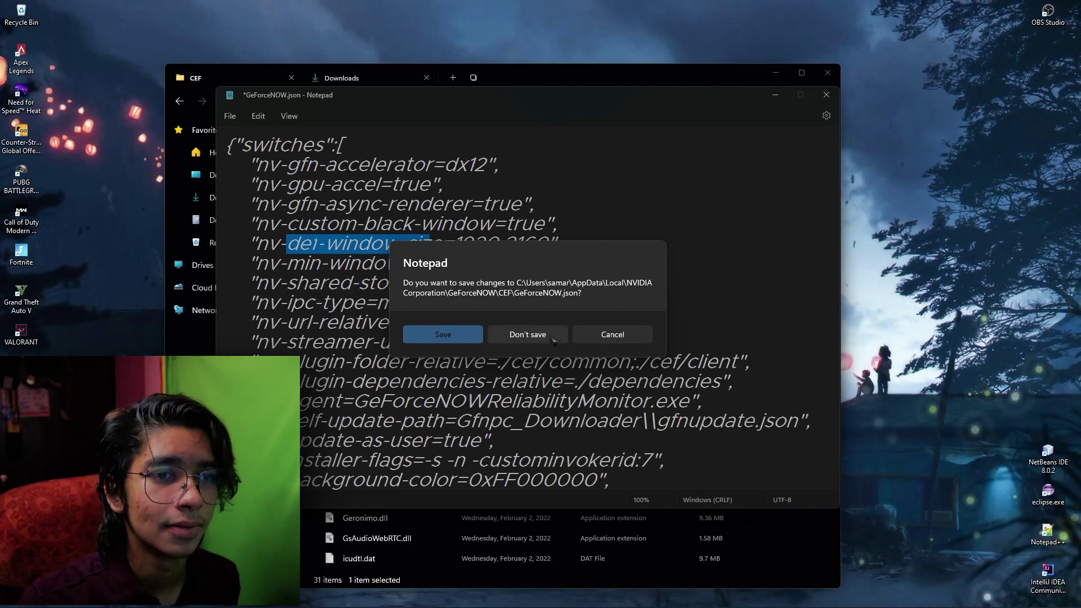
click(443, 334)
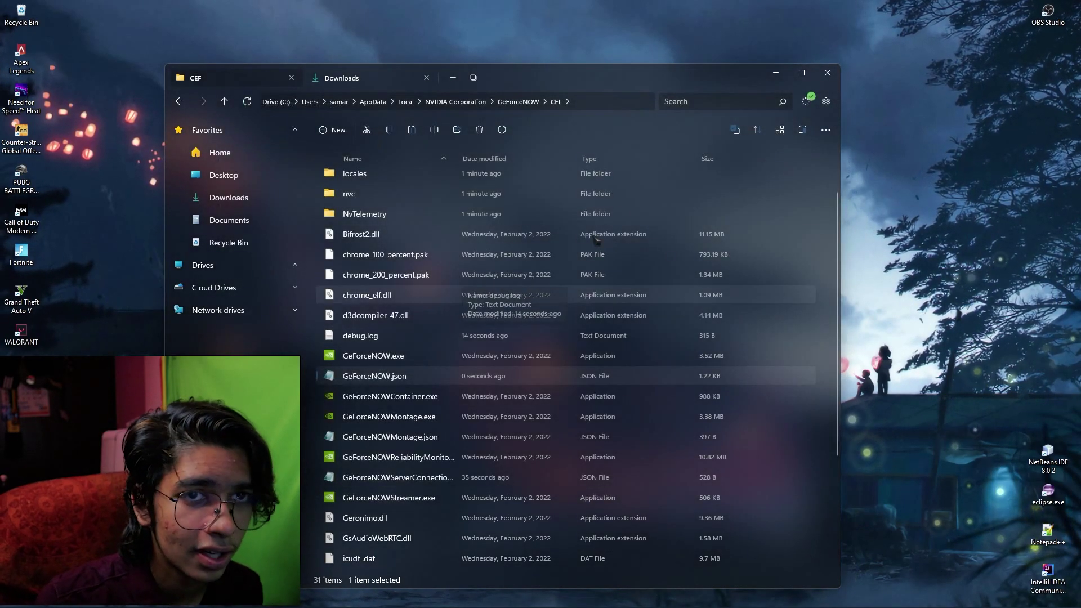